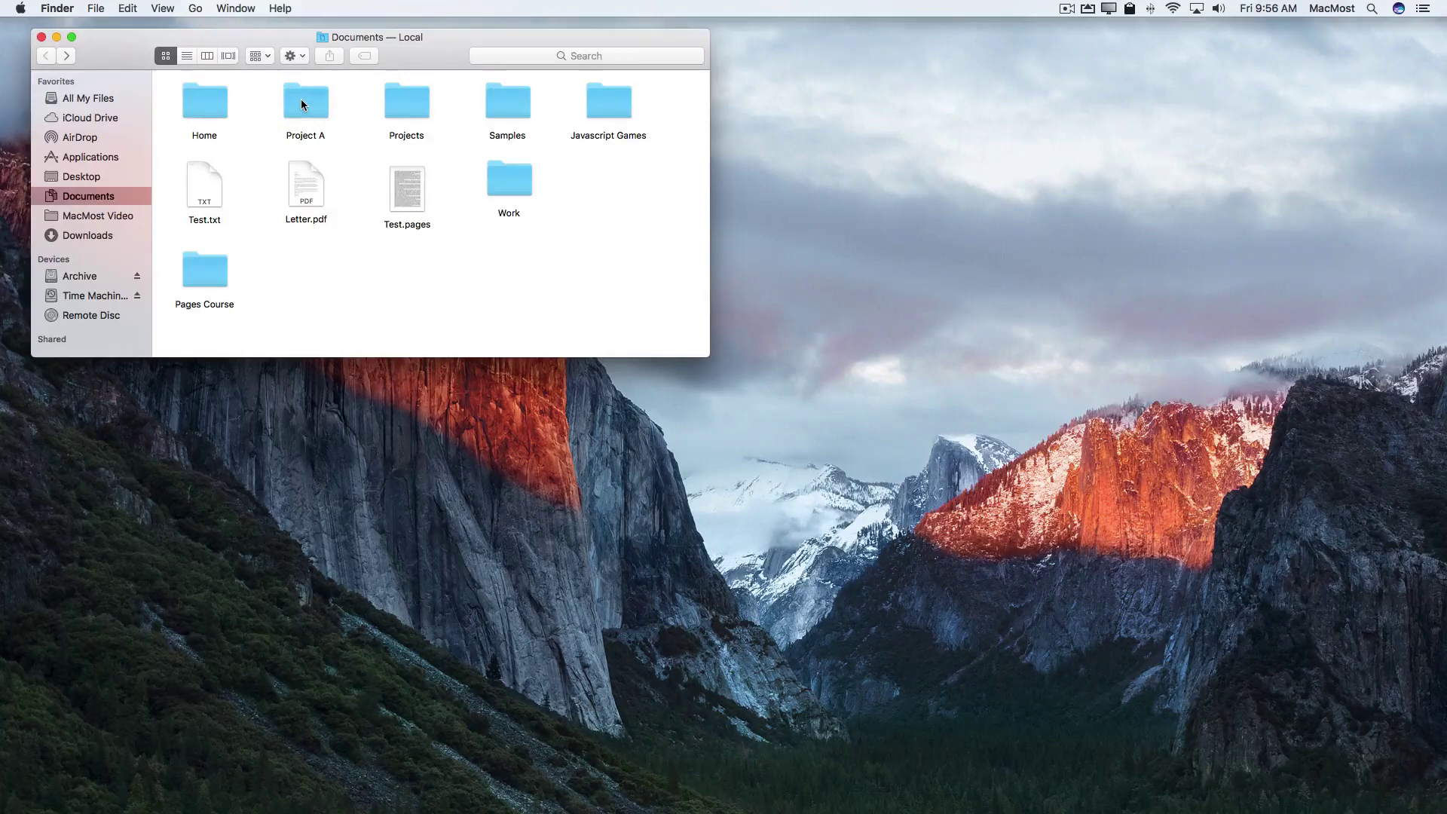
Glance inside Project A in Documents, then launch Disk Utility from Launchpad.
{"action": "double_click", "coordinate": [302, 99]}
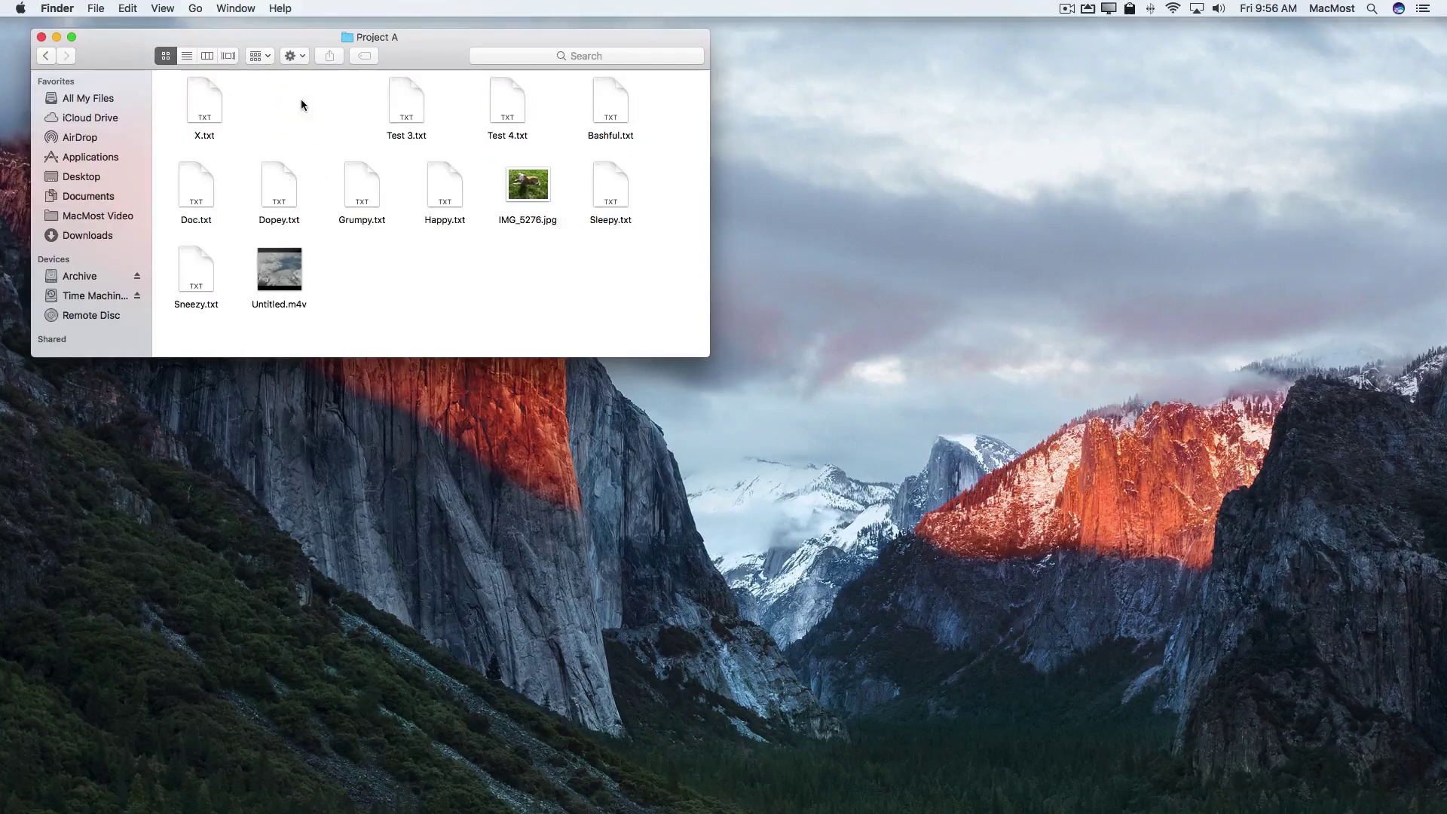
{"action": "left_click", "coordinate": [46, 56]}
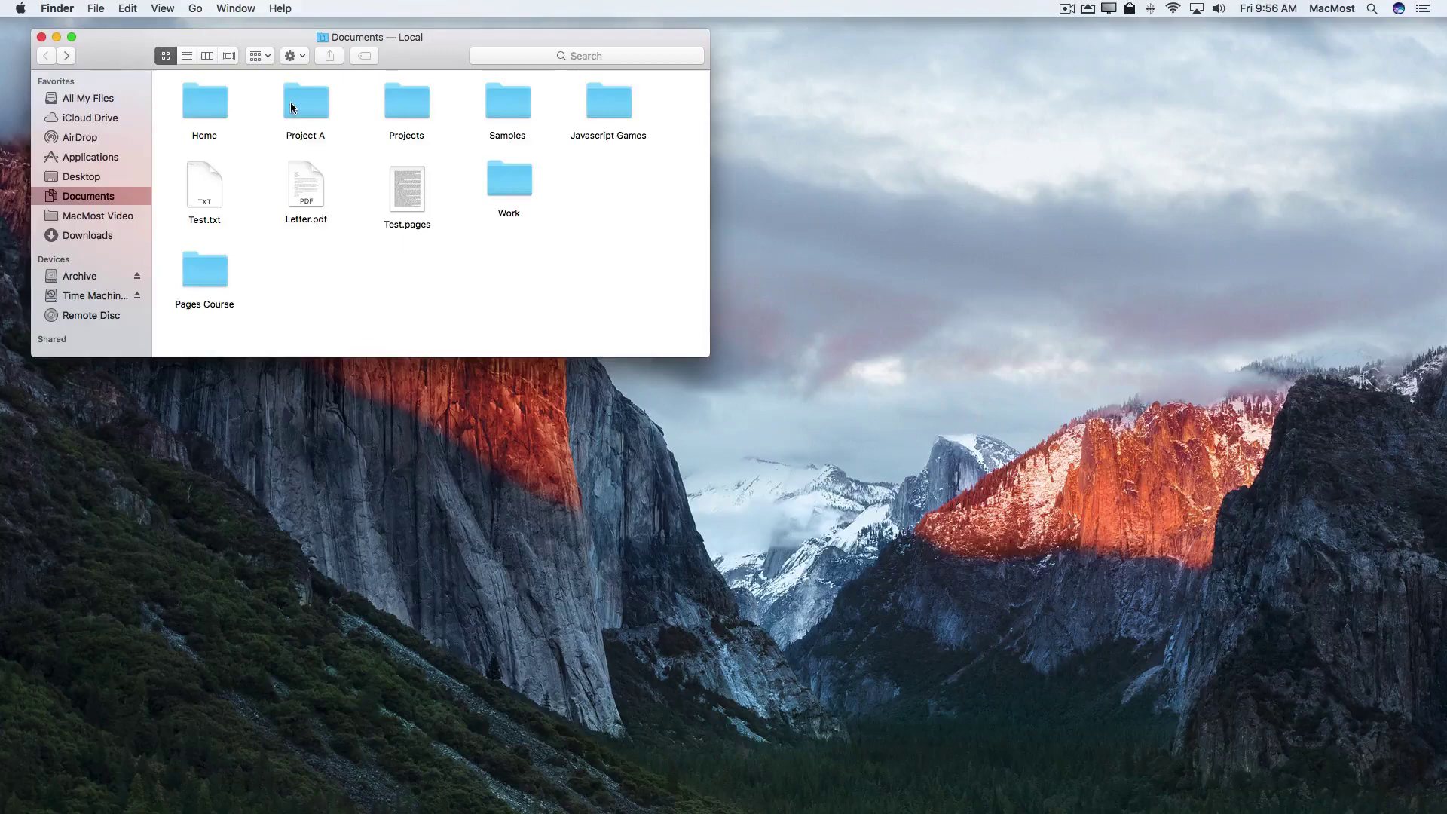
{"action": "mouse_move", "coordinate": [182, 809]}
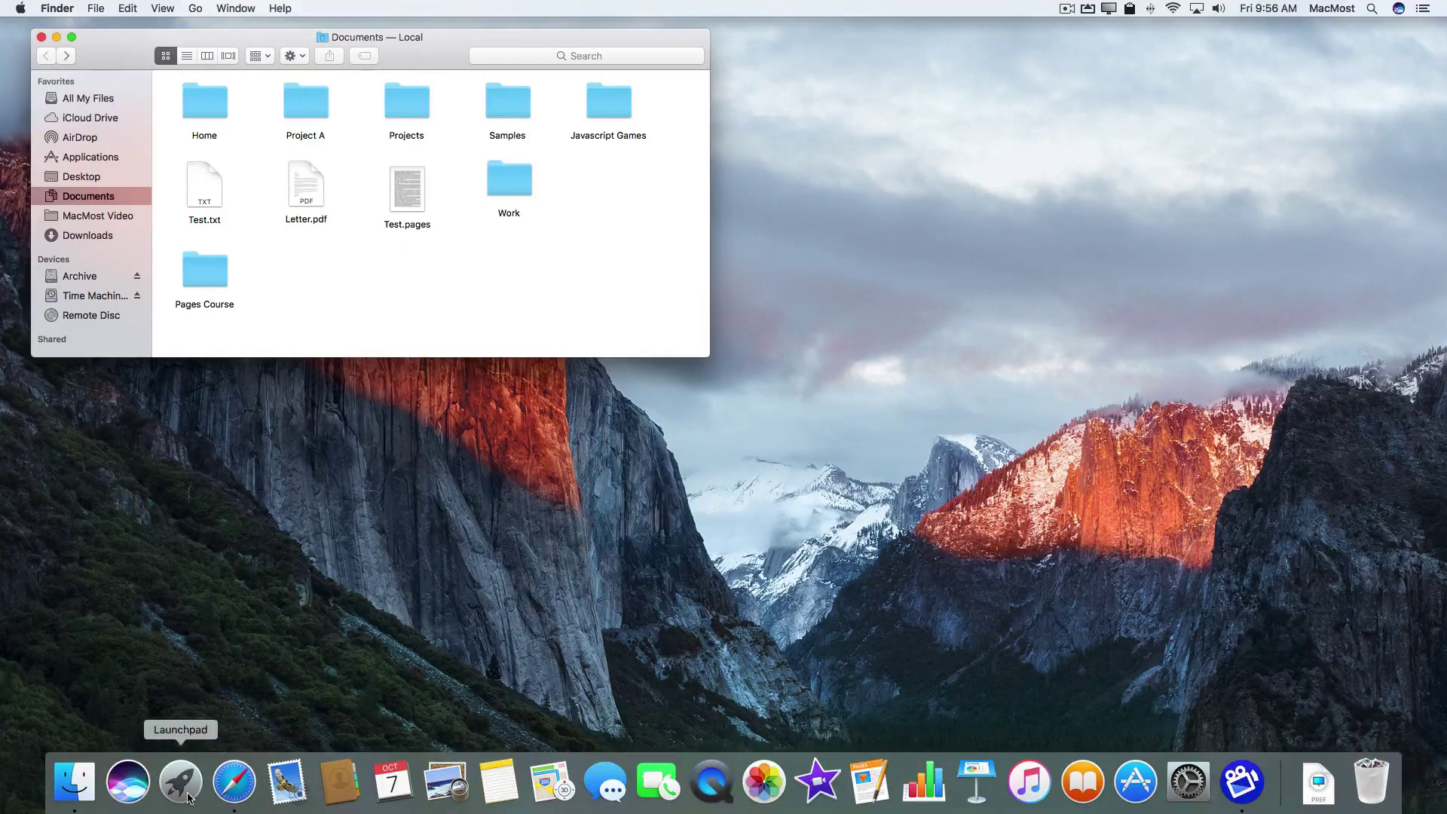
{"action": "left_click", "coordinate": [181, 797]}
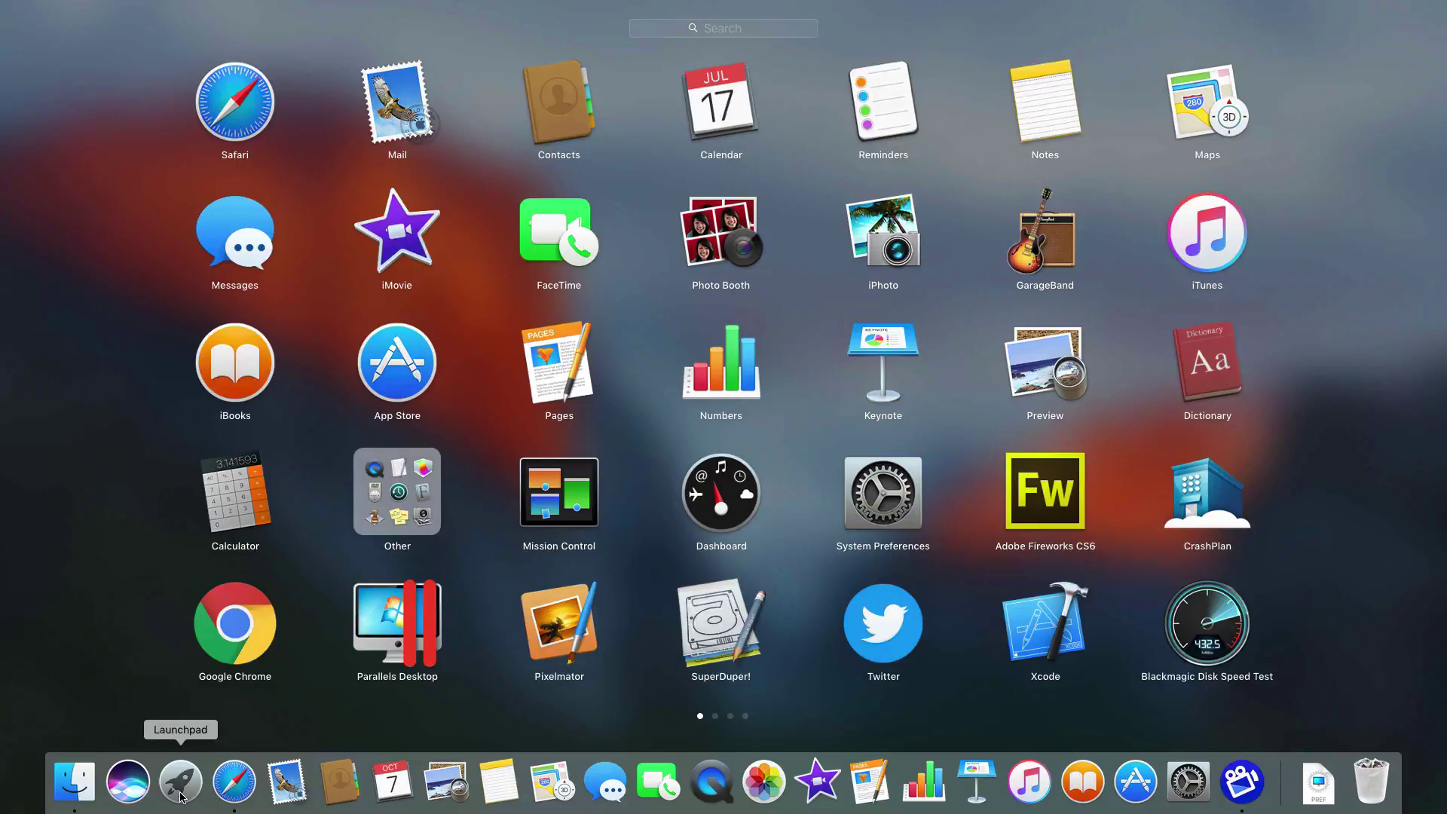
{"action": "type", "text": "dis"}
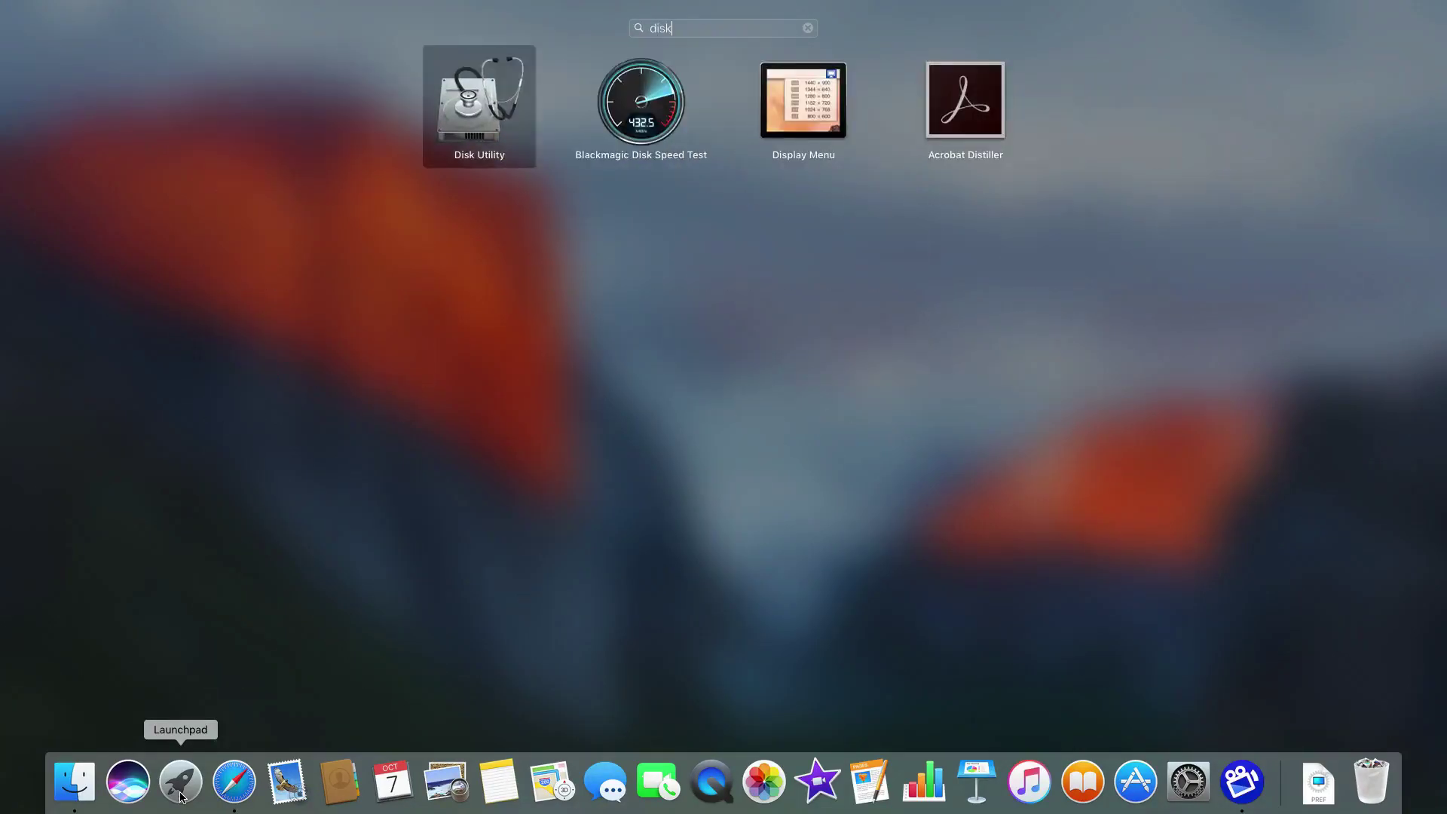
{"action": "type", "text": "k"}
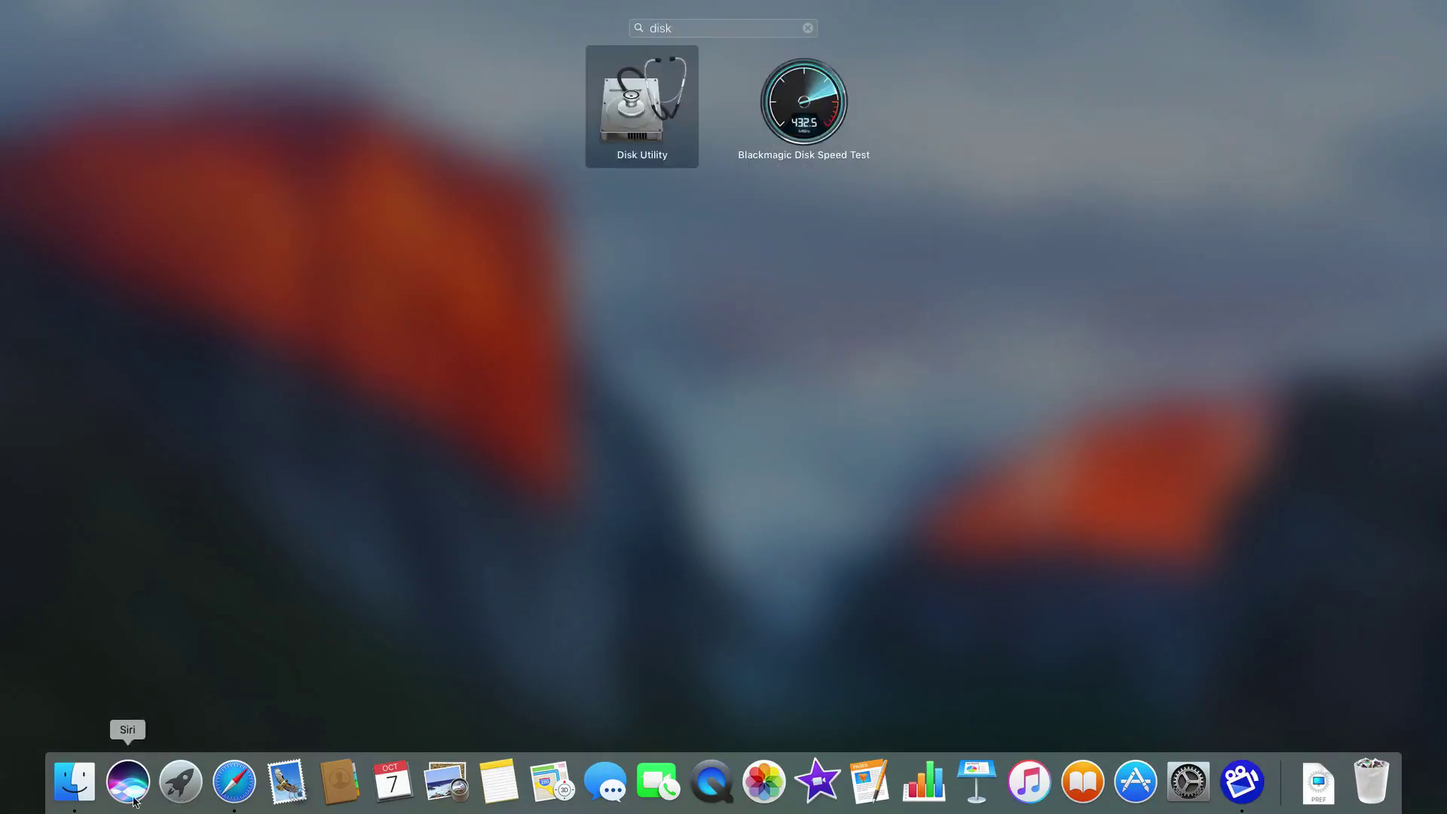
{"action": "left_click", "coordinate": [636, 110]}
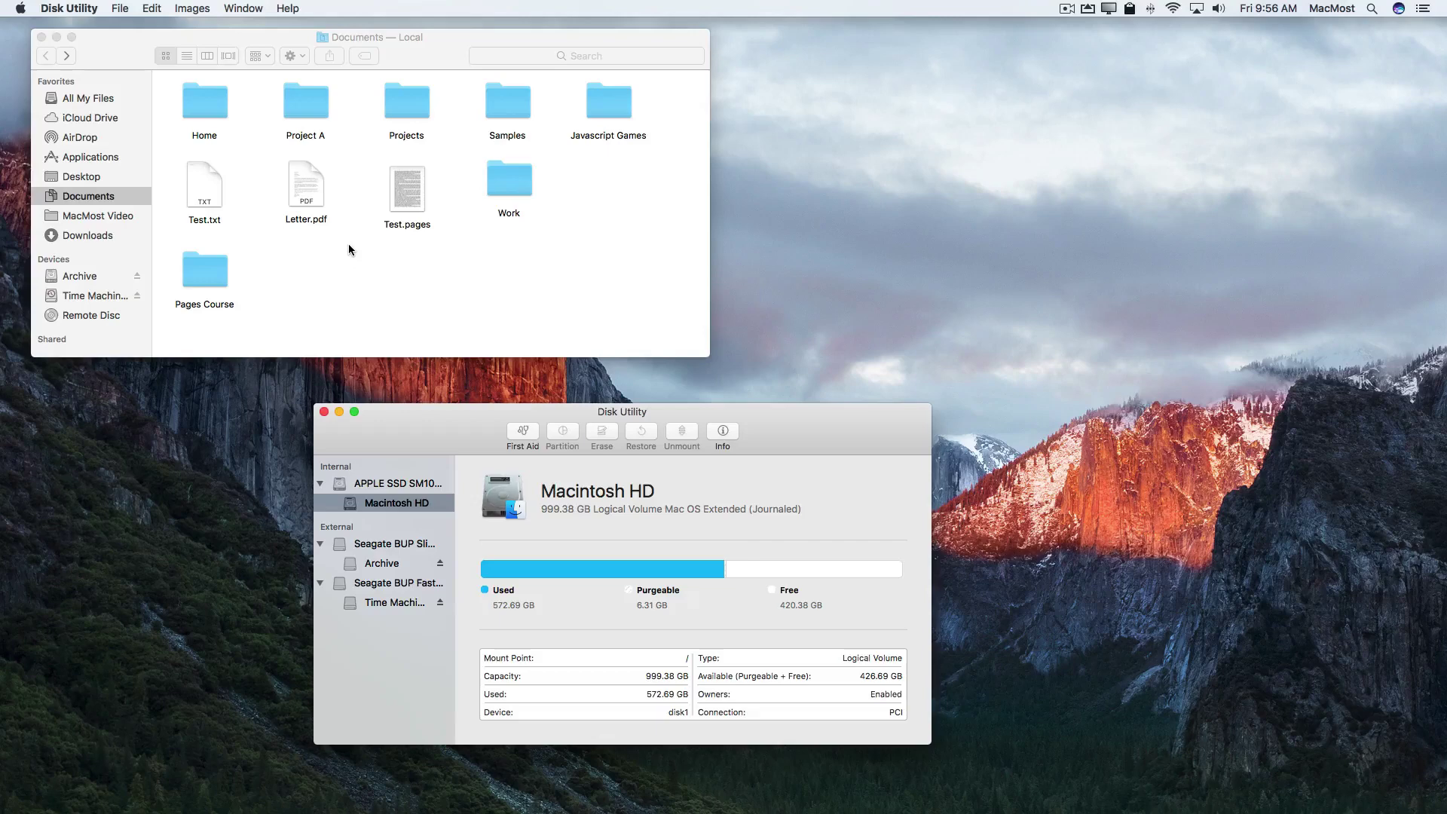
Start Image from Folder and choose Project A in Documents as the source.
{"action": "left_click", "coordinate": [122, 8]}
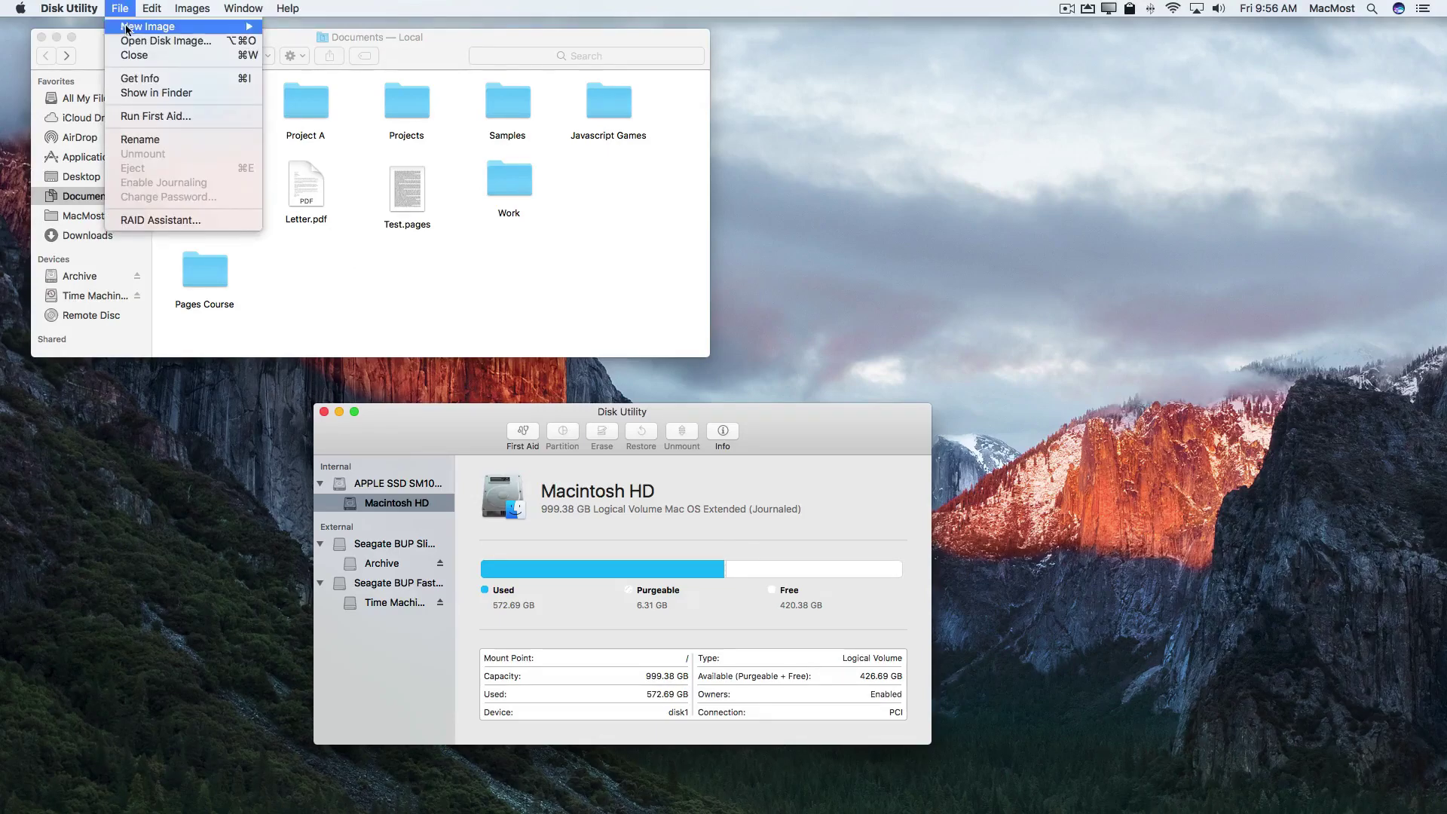
{"action": "mouse_move", "coordinate": [148, 27]}
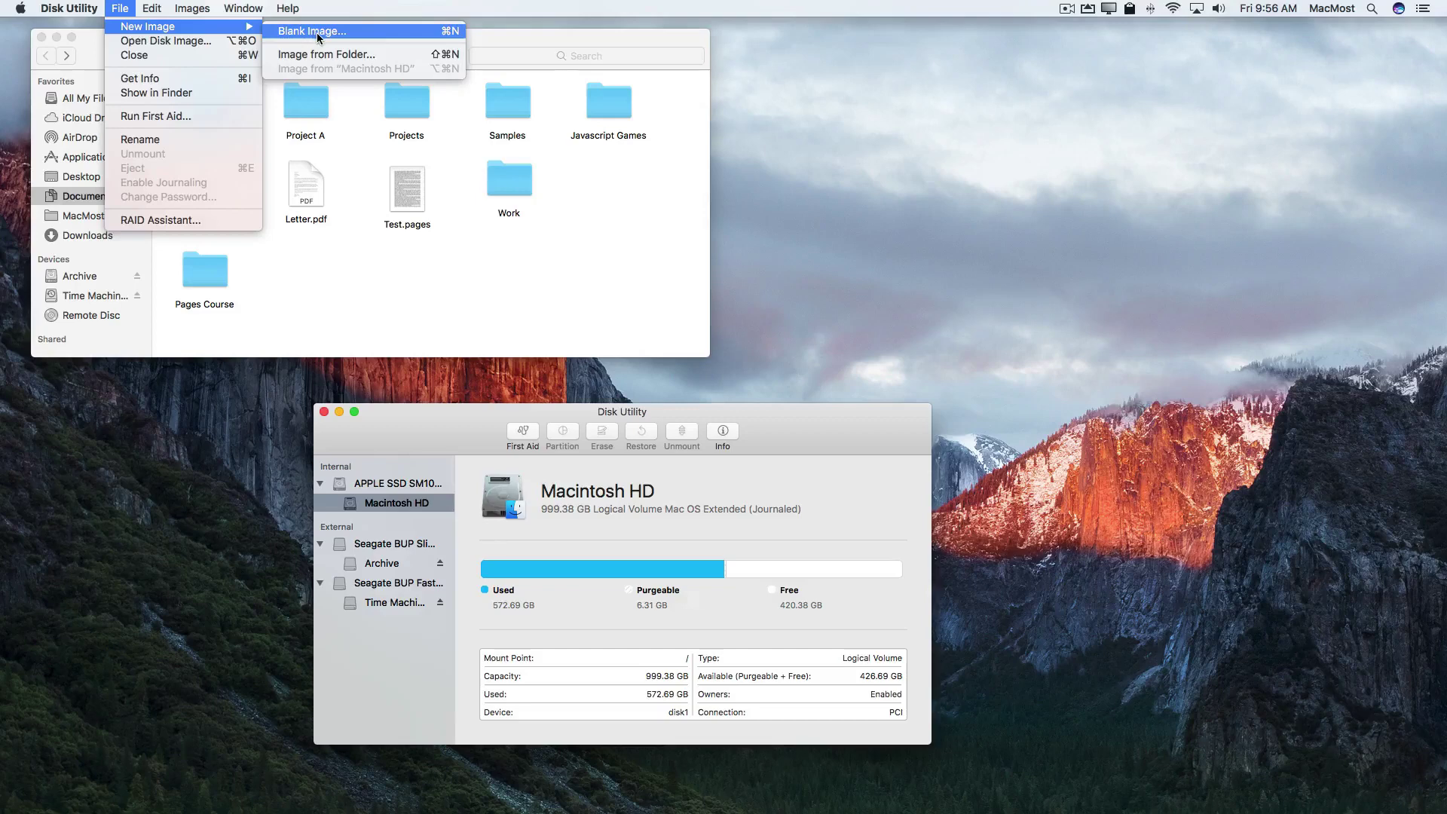
{"action": "left_click", "coordinate": [317, 56]}
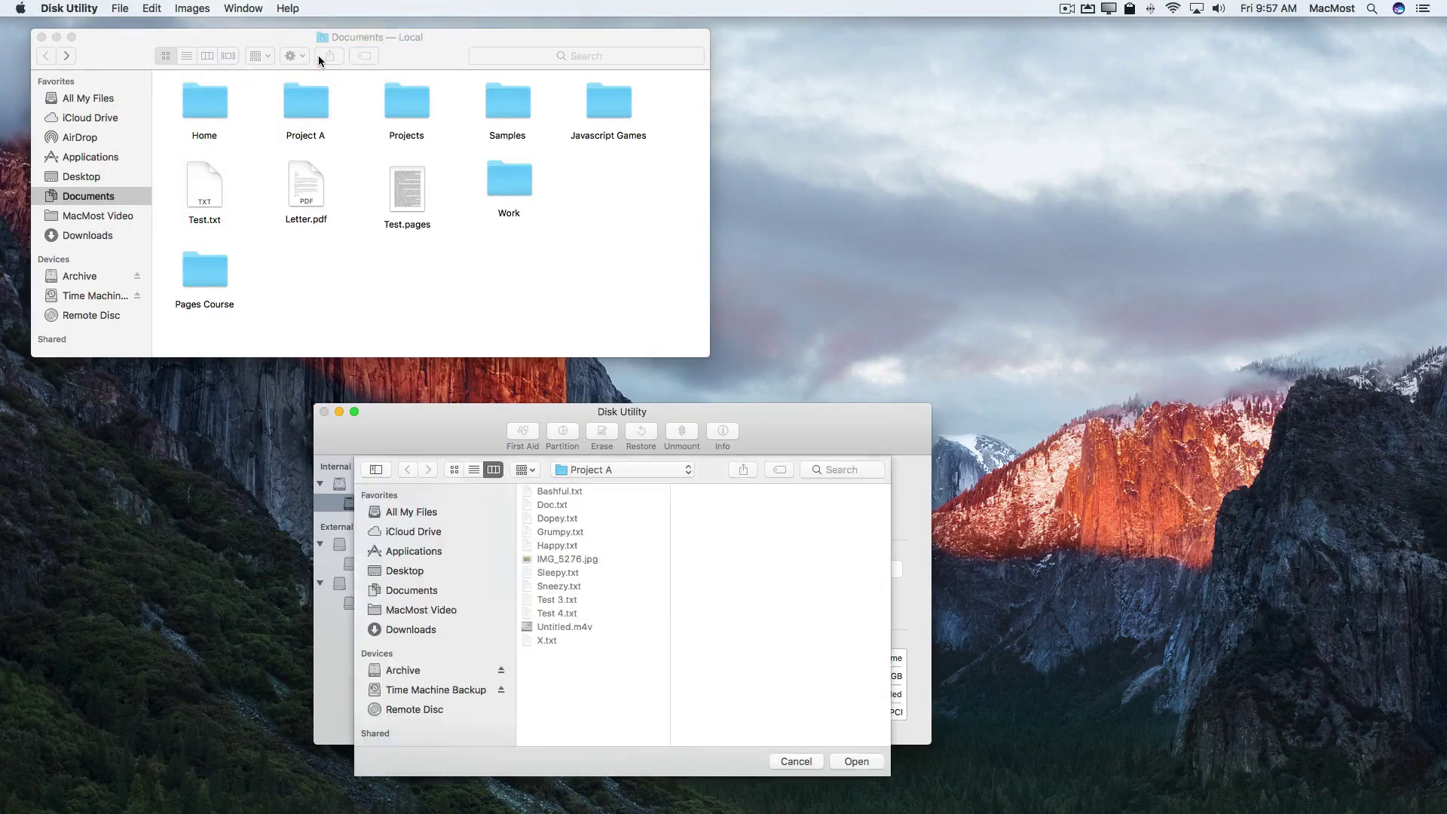
{"action": "left_click", "coordinate": [605, 473]}
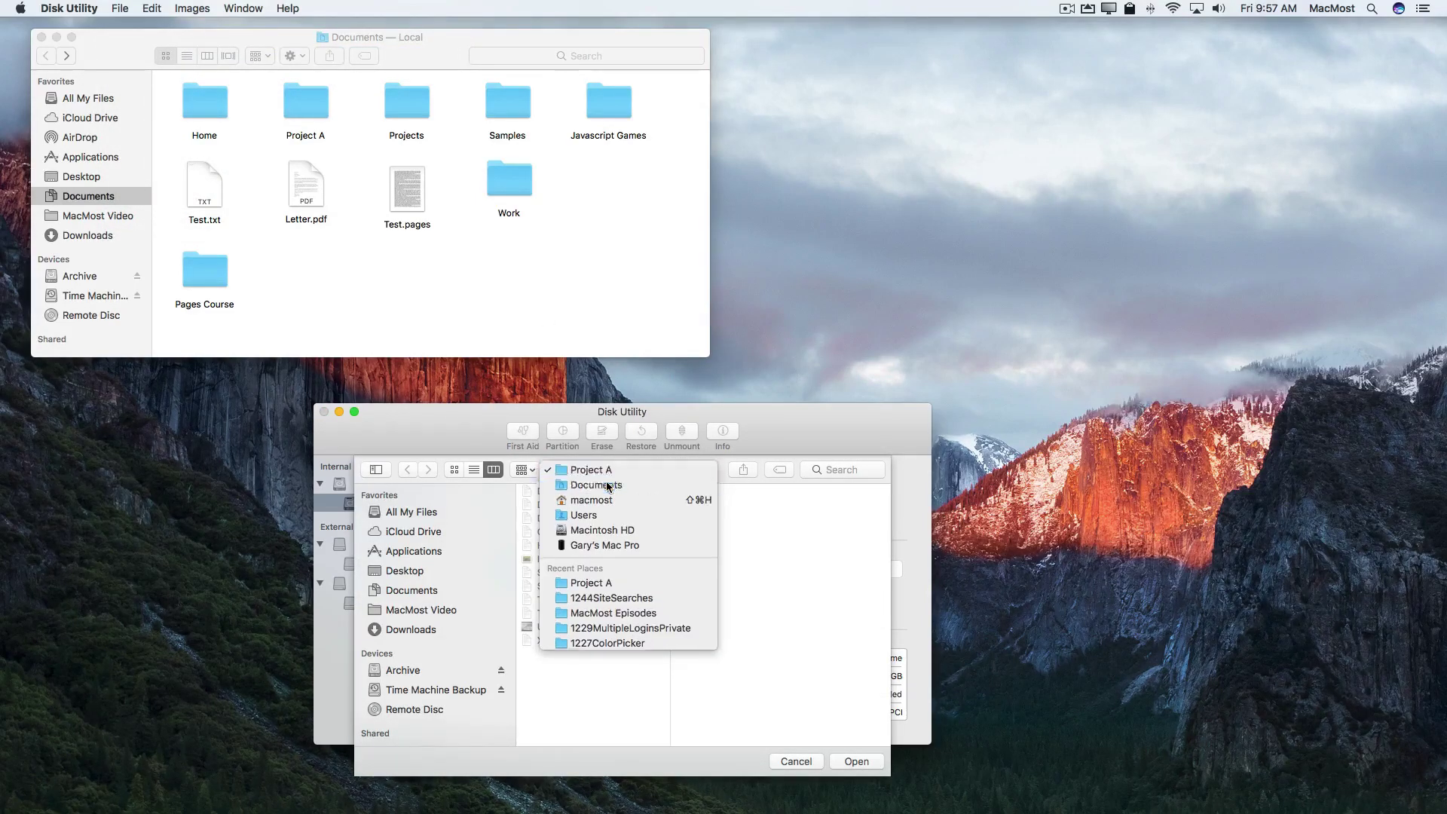
{"action": "left_click", "coordinate": [605, 480]}
{"action": "left_click", "coordinate": [568, 550]}
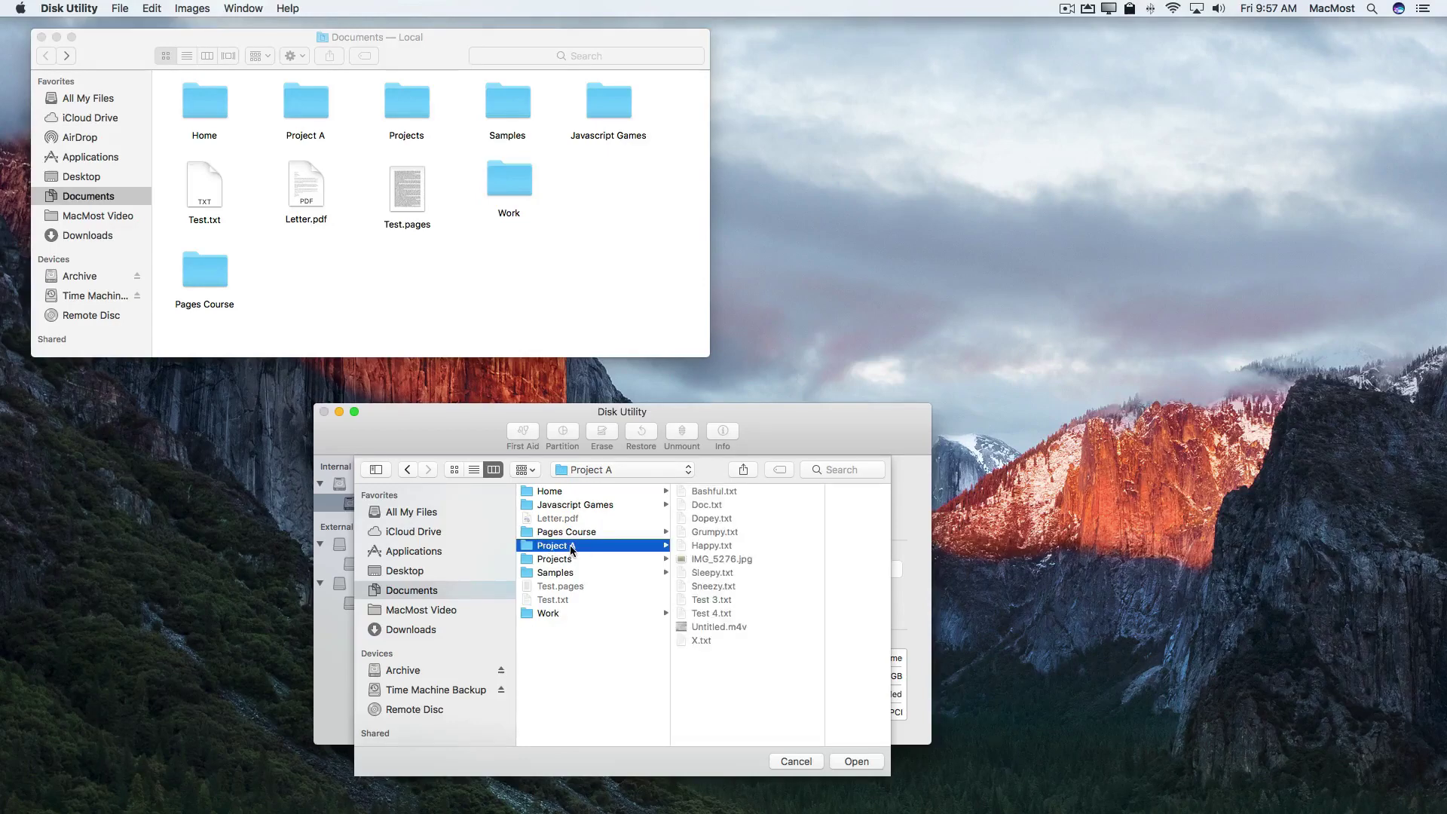
{"action": "left_click", "coordinate": [858, 761]}
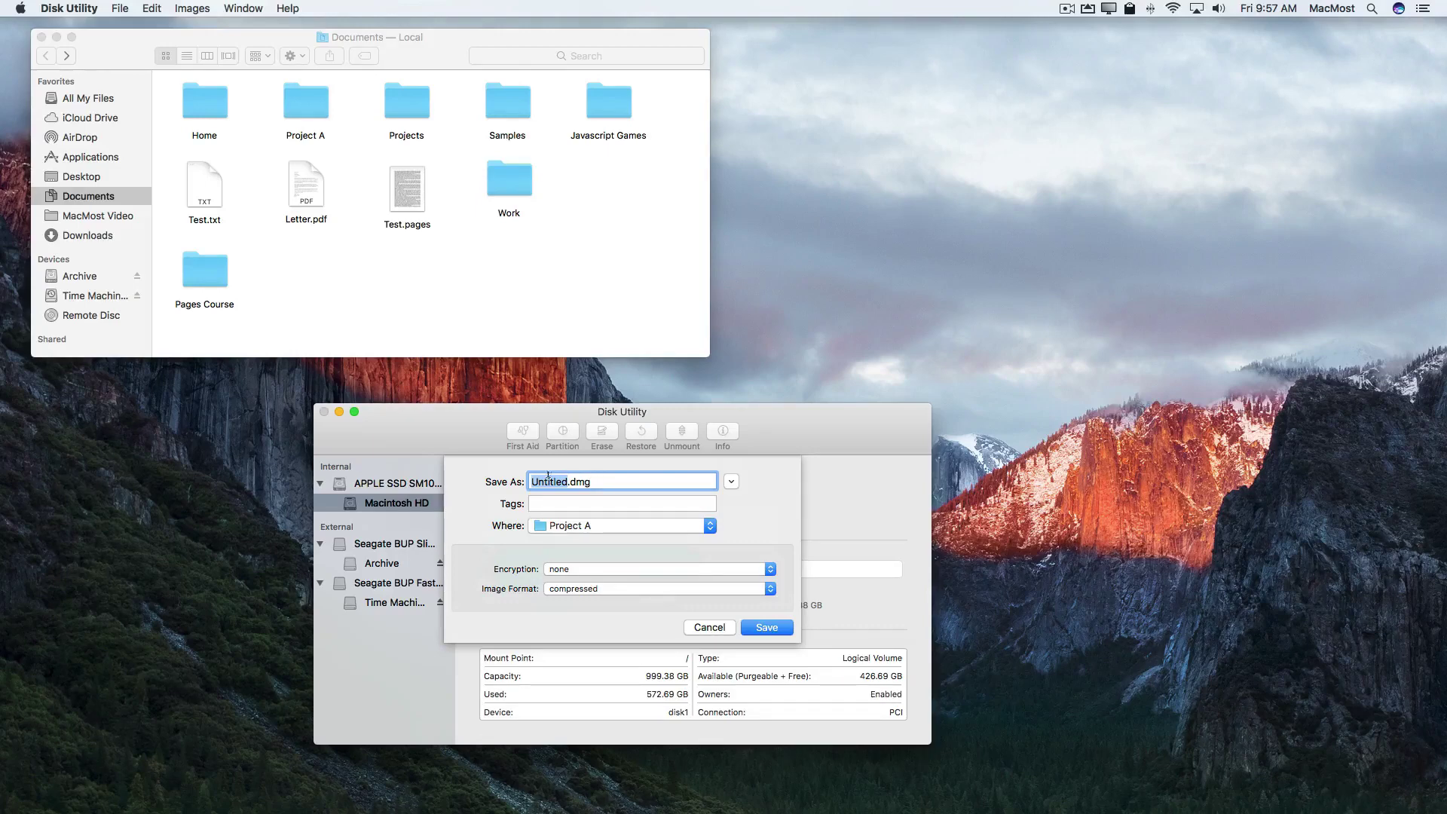
{"action": "type", "text": "Project"}
{"action": "type", "text": " A"}
Set the Desktop as the destination for Project A.dmg.
{"action": "left_click", "coordinate": [646, 526]}
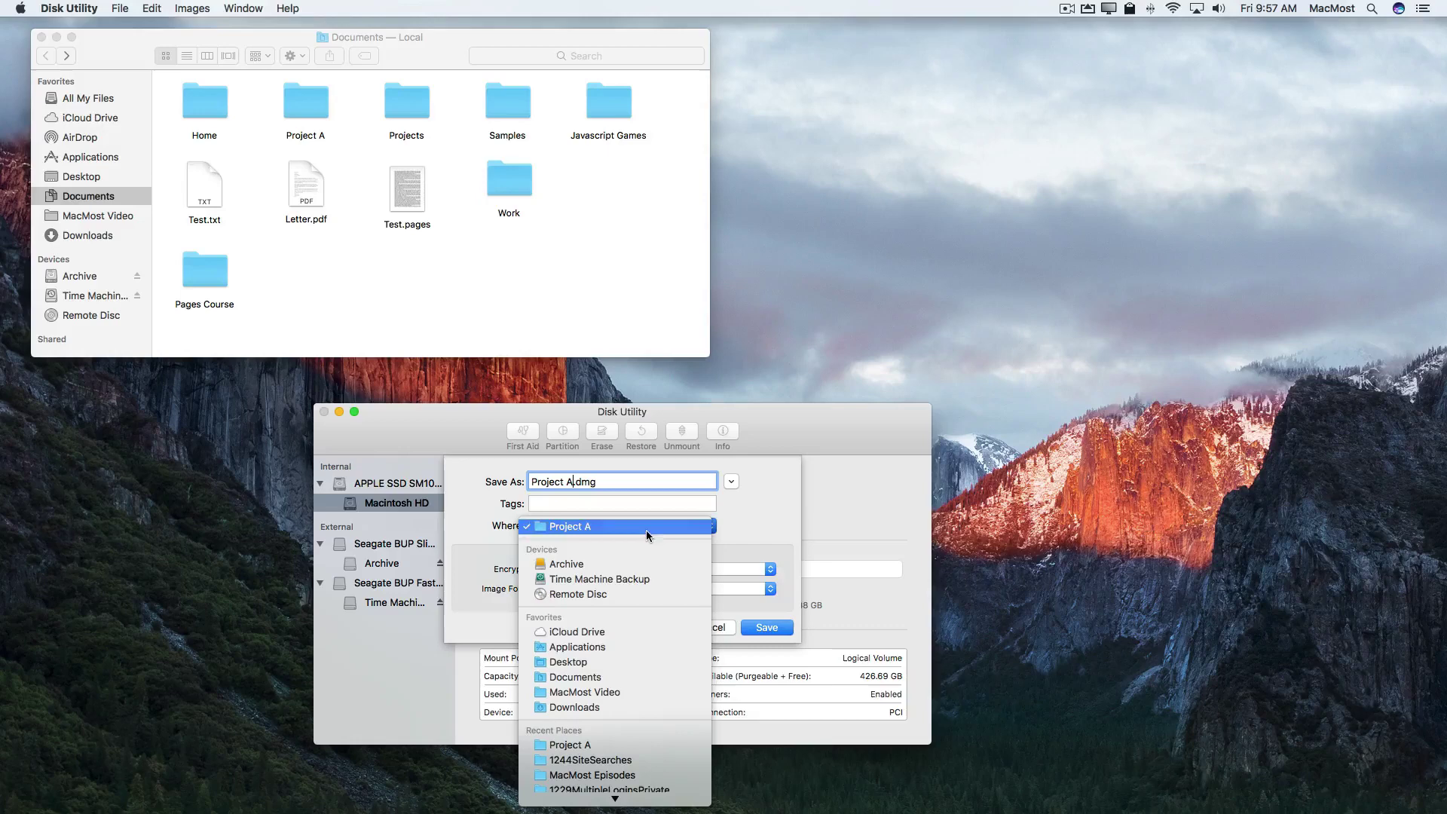
{"action": "left_click", "coordinate": [598, 661]}
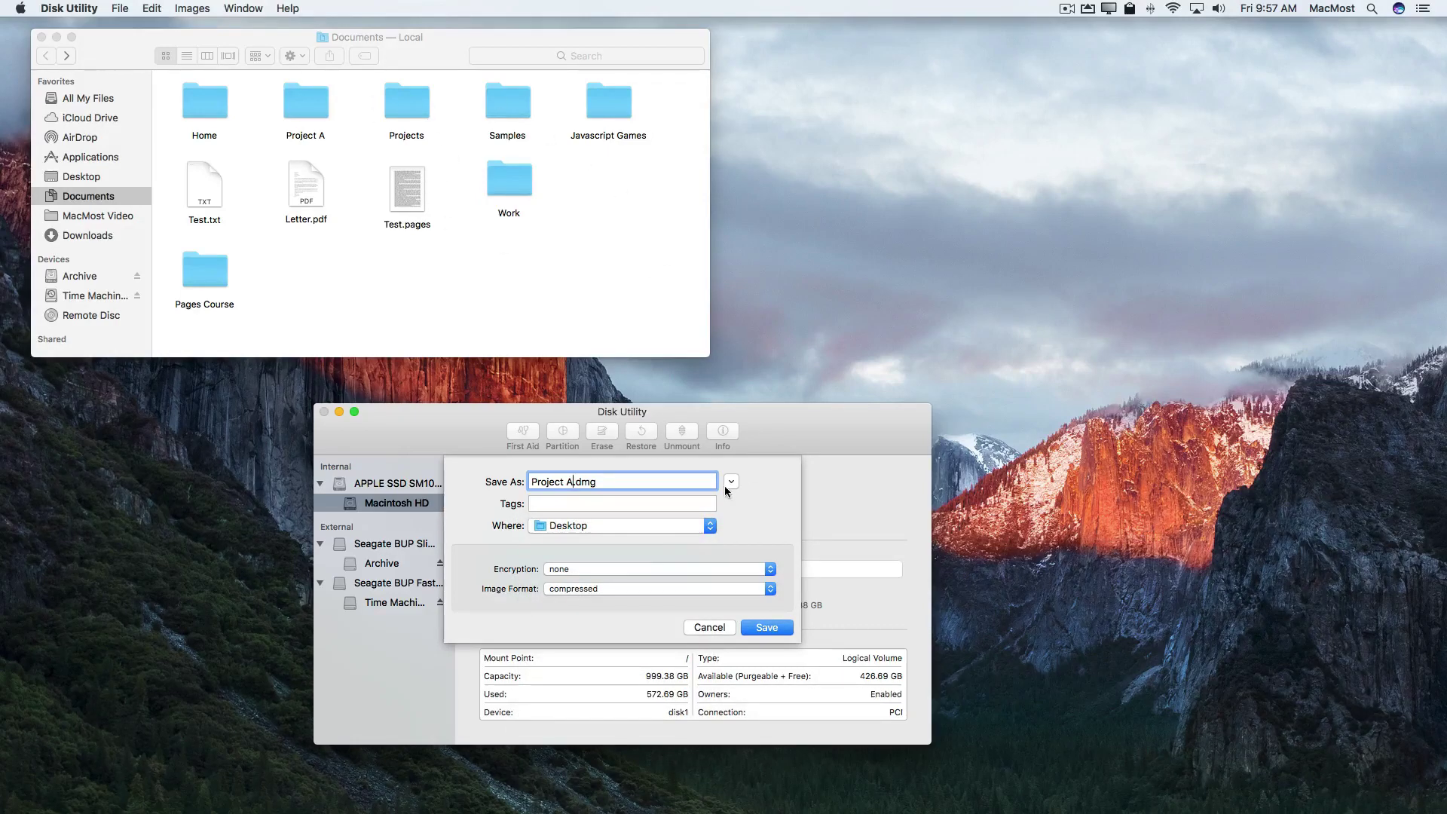
Try 128-bit AES encryption, then cancel the password sheet so encryption stays none.
{"action": "left_click", "coordinate": [573, 568]}
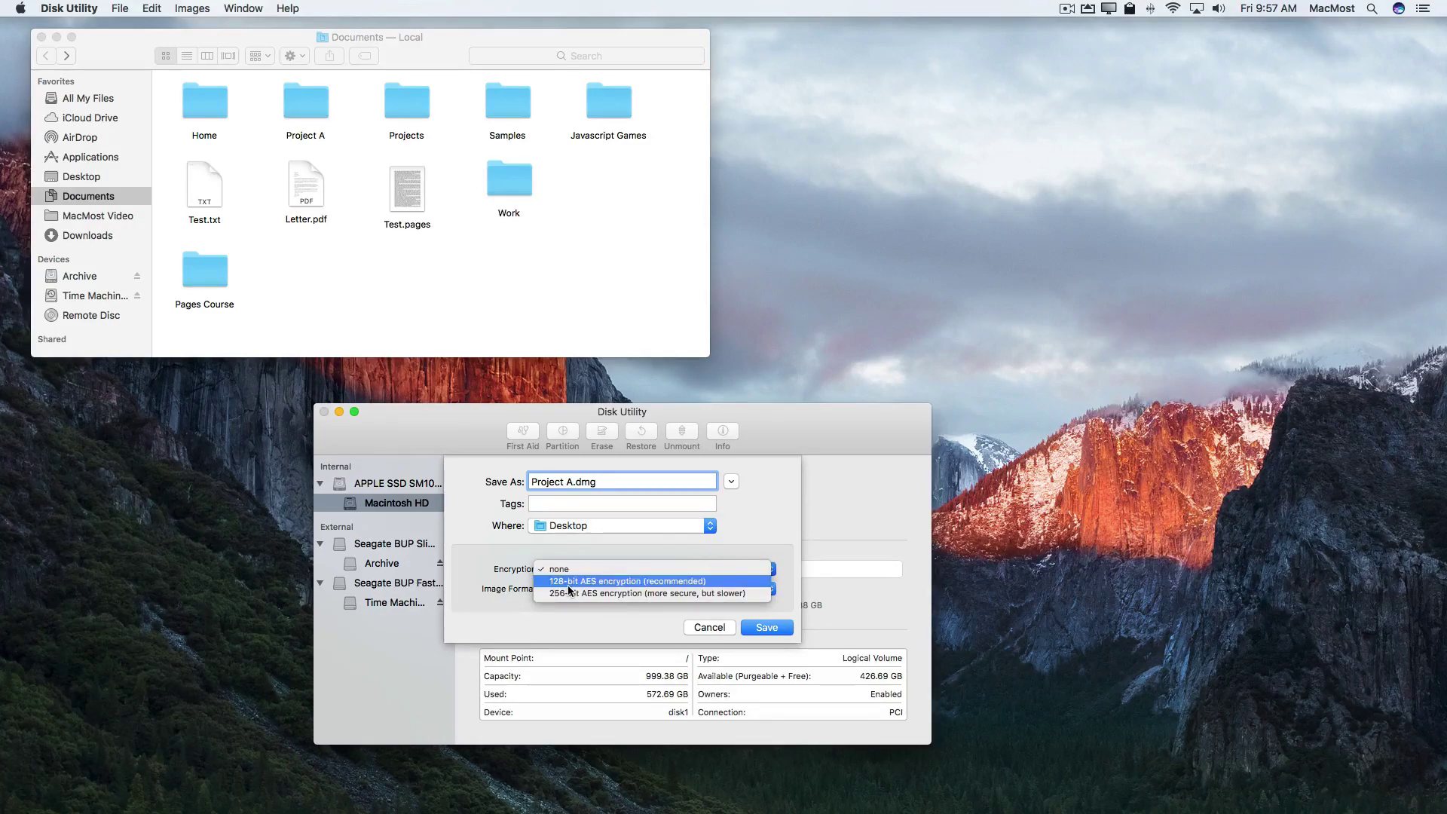
{"action": "left_click", "coordinate": [568, 585]}
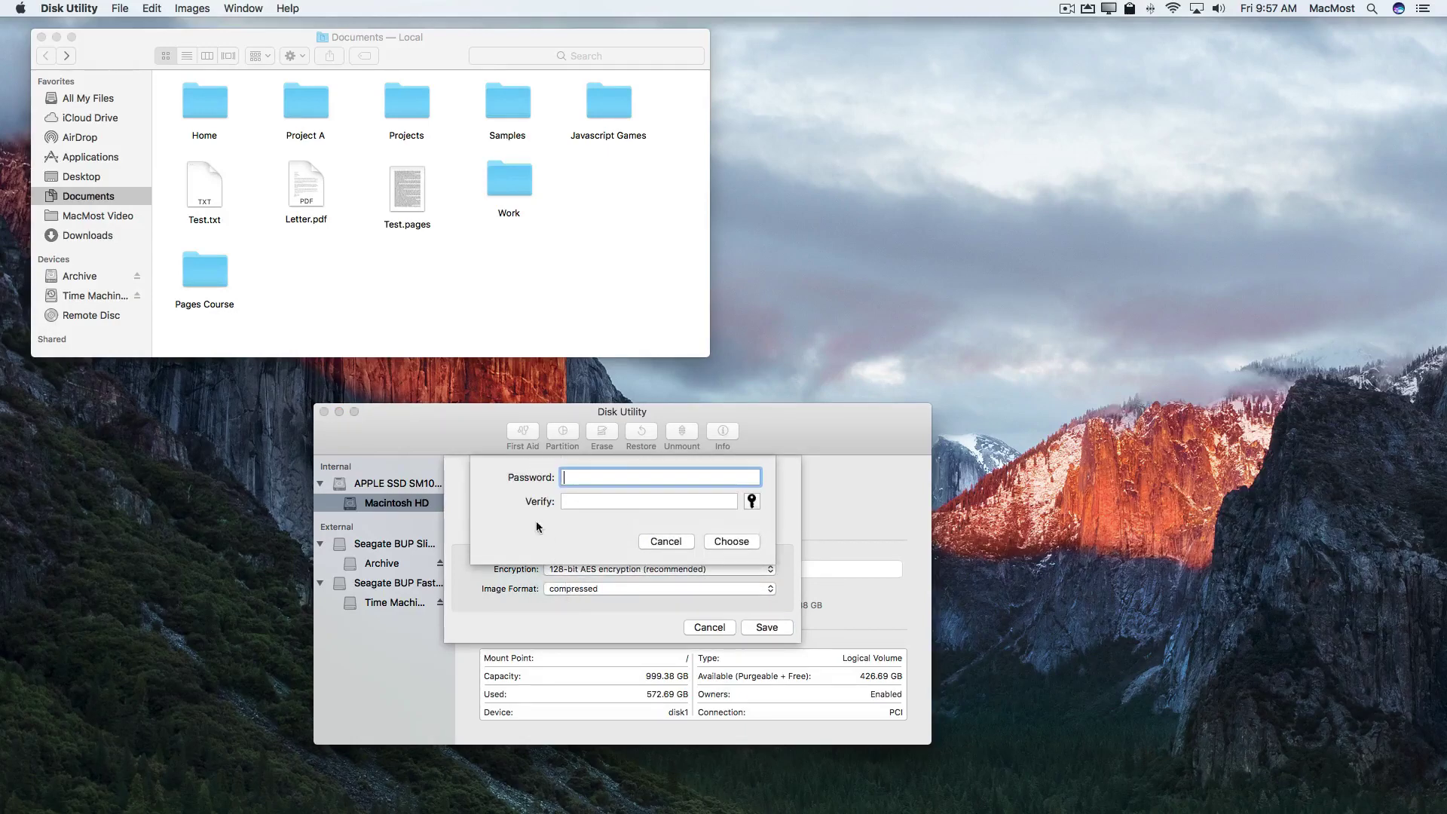
{"action": "left_click", "coordinate": [663, 541]}
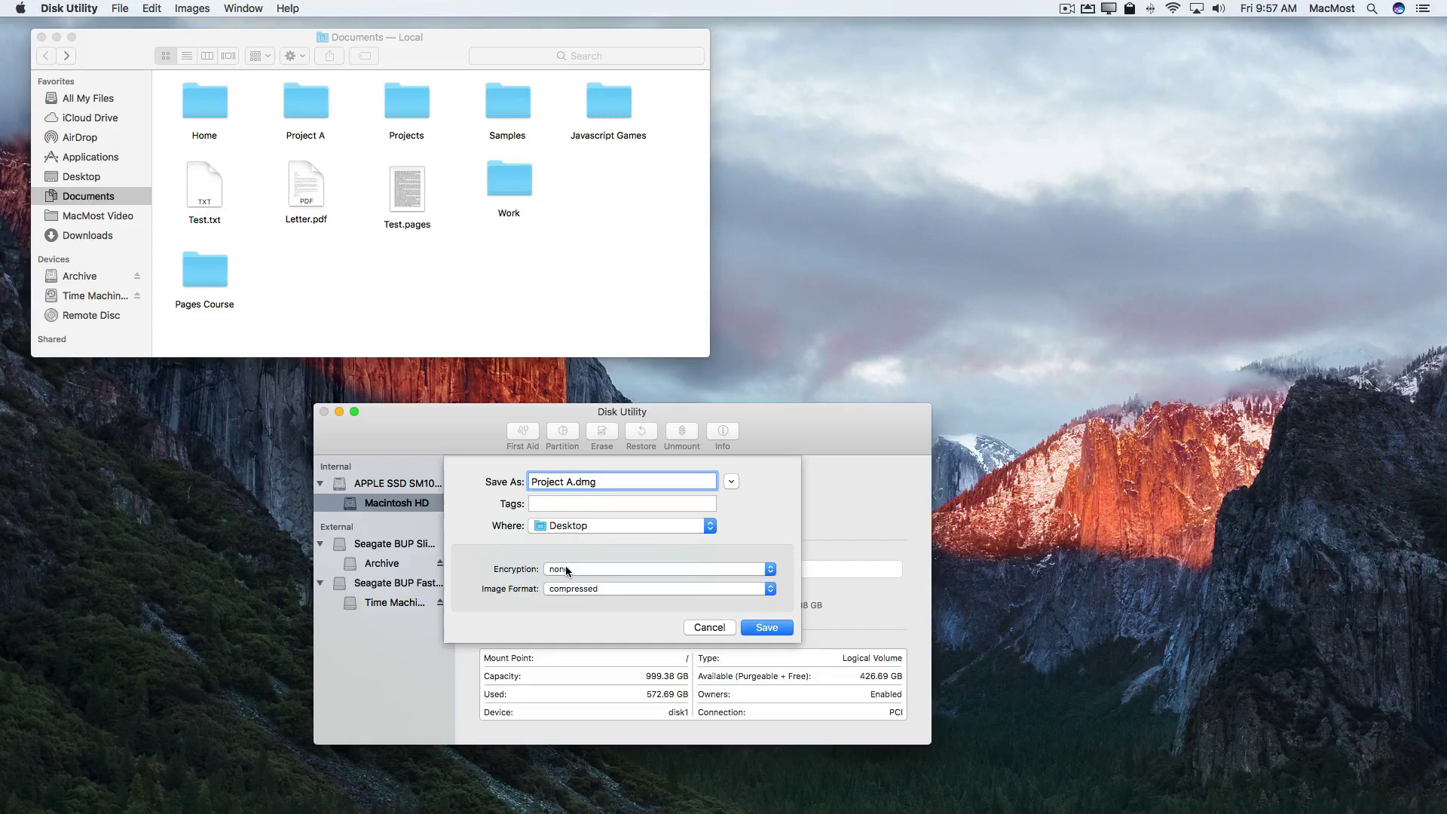
Keep the compressed format, create Project A.dmg, and return to the Documents window.
{"action": "left_click", "coordinate": [573, 589]}
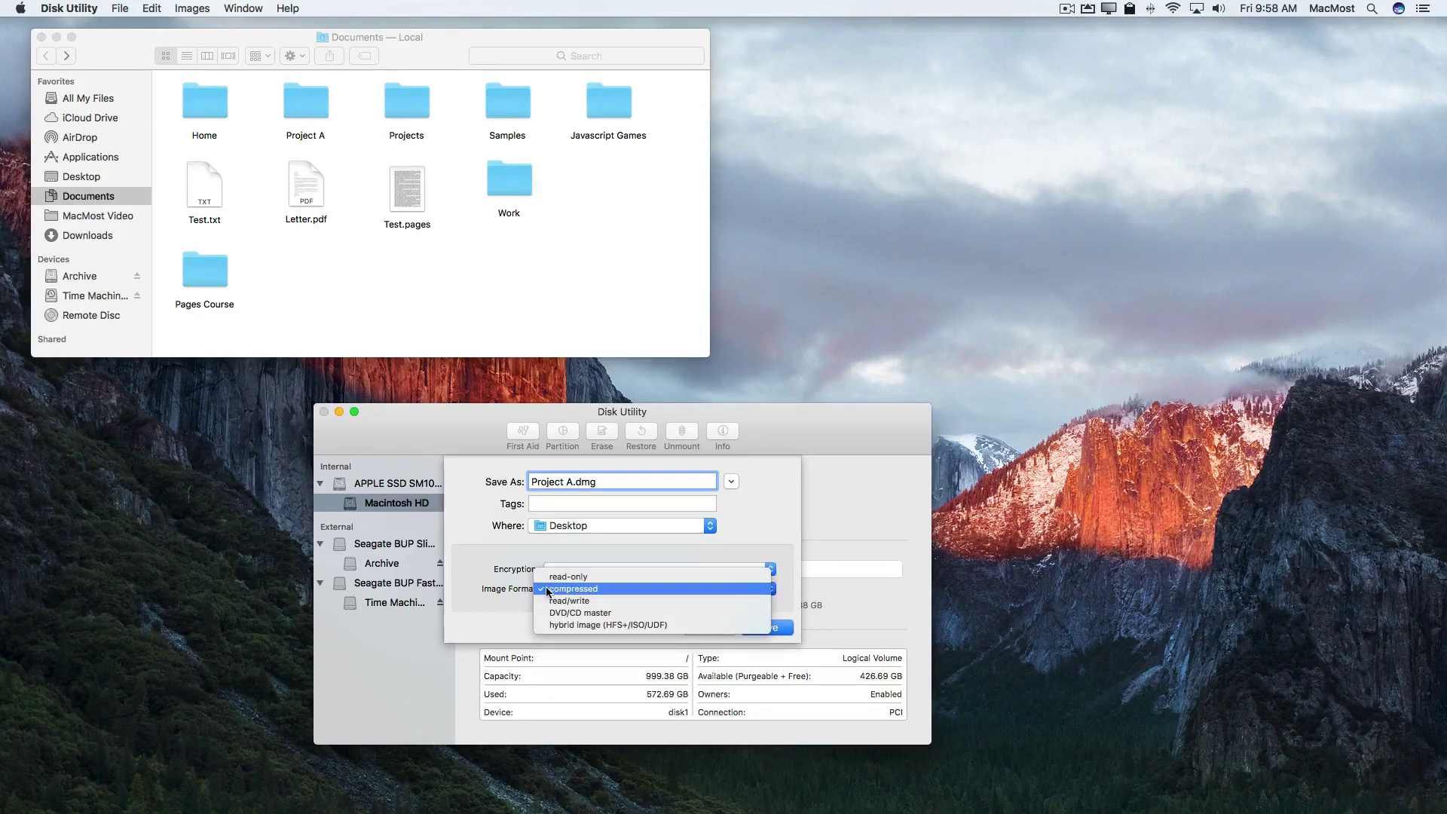
{"action": "left_click", "coordinate": [513, 589]}
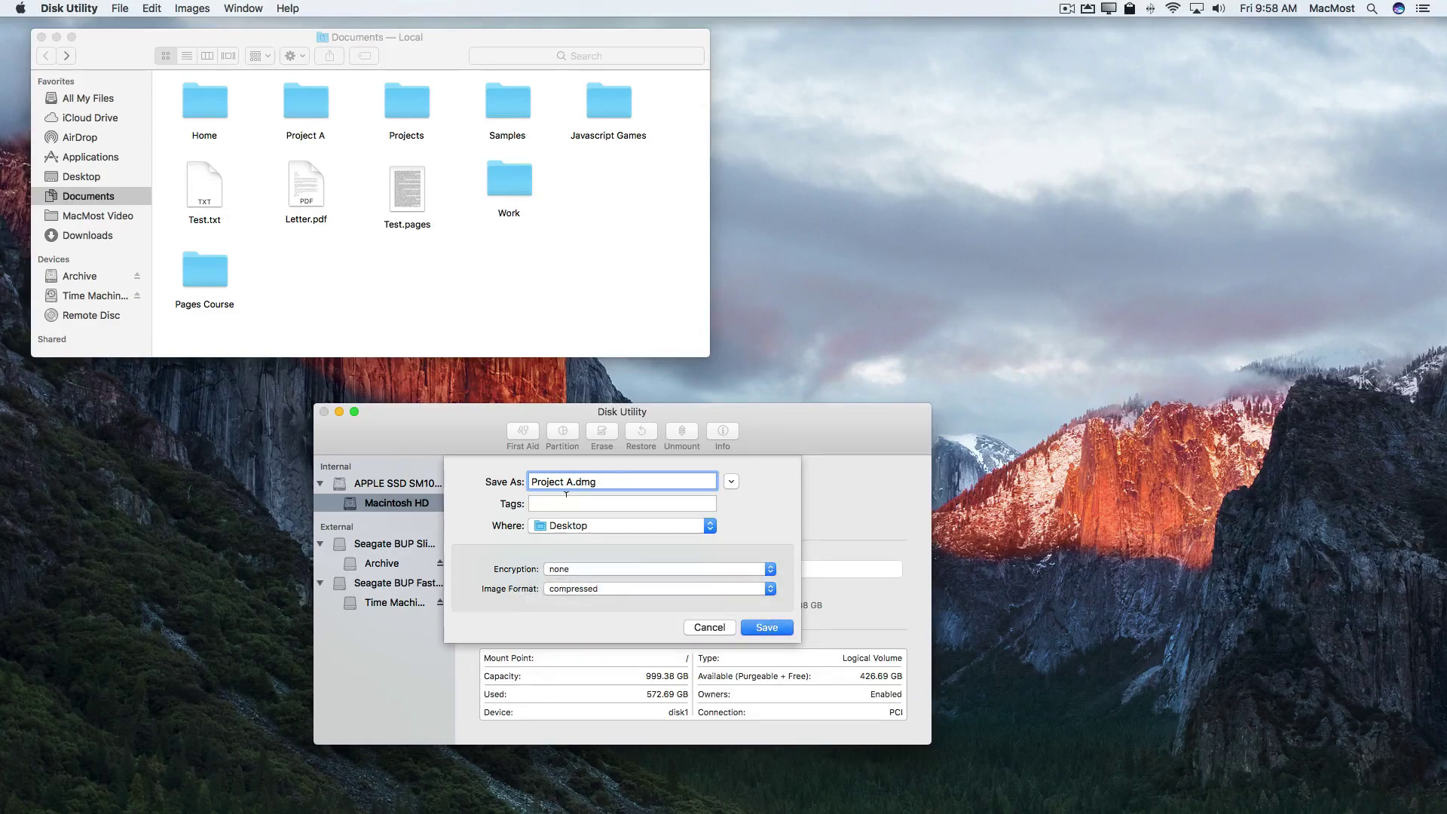
{"action": "left_click", "coordinate": [764, 626]}
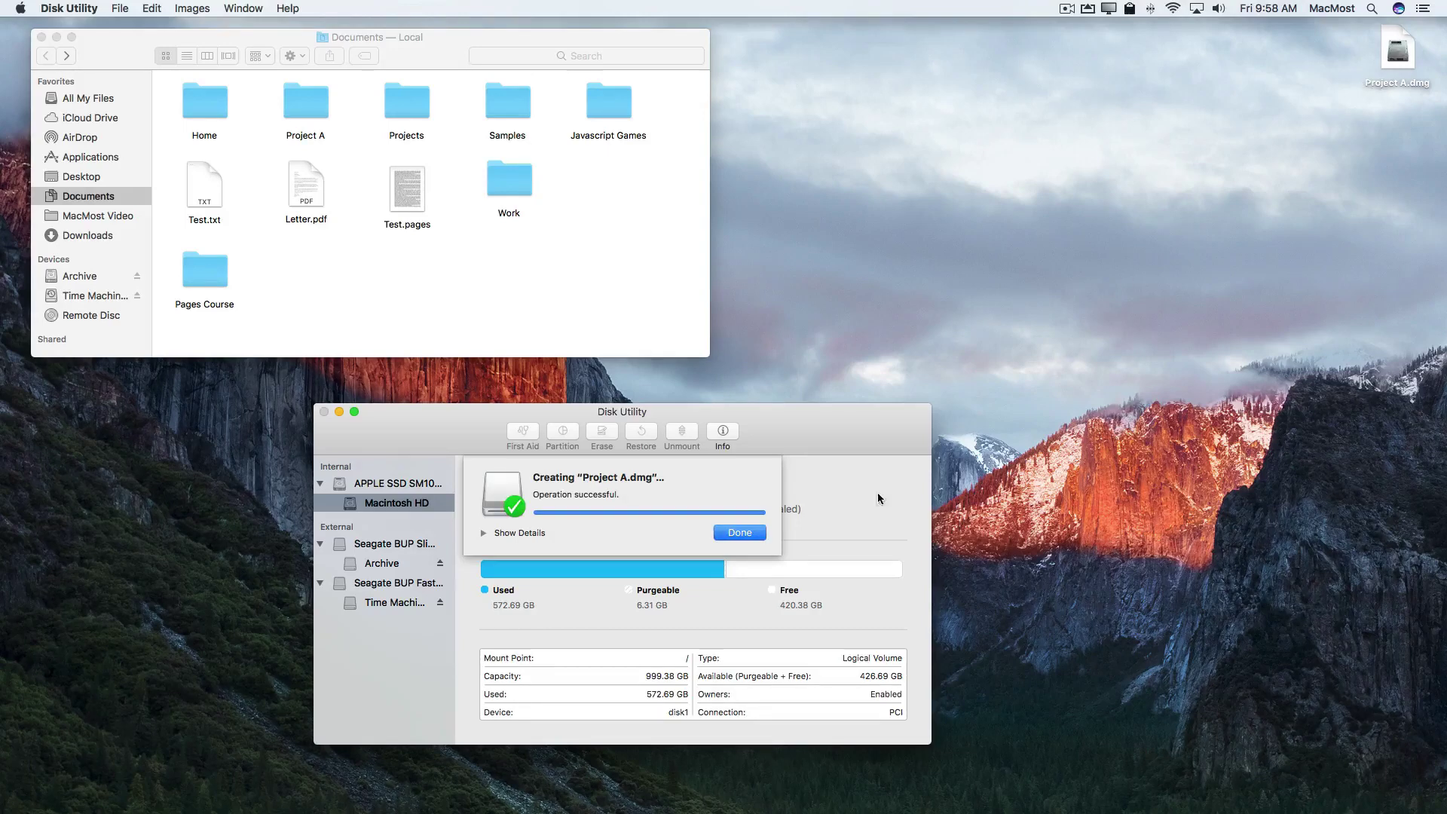
{"action": "left_click", "coordinate": [737, 532]}
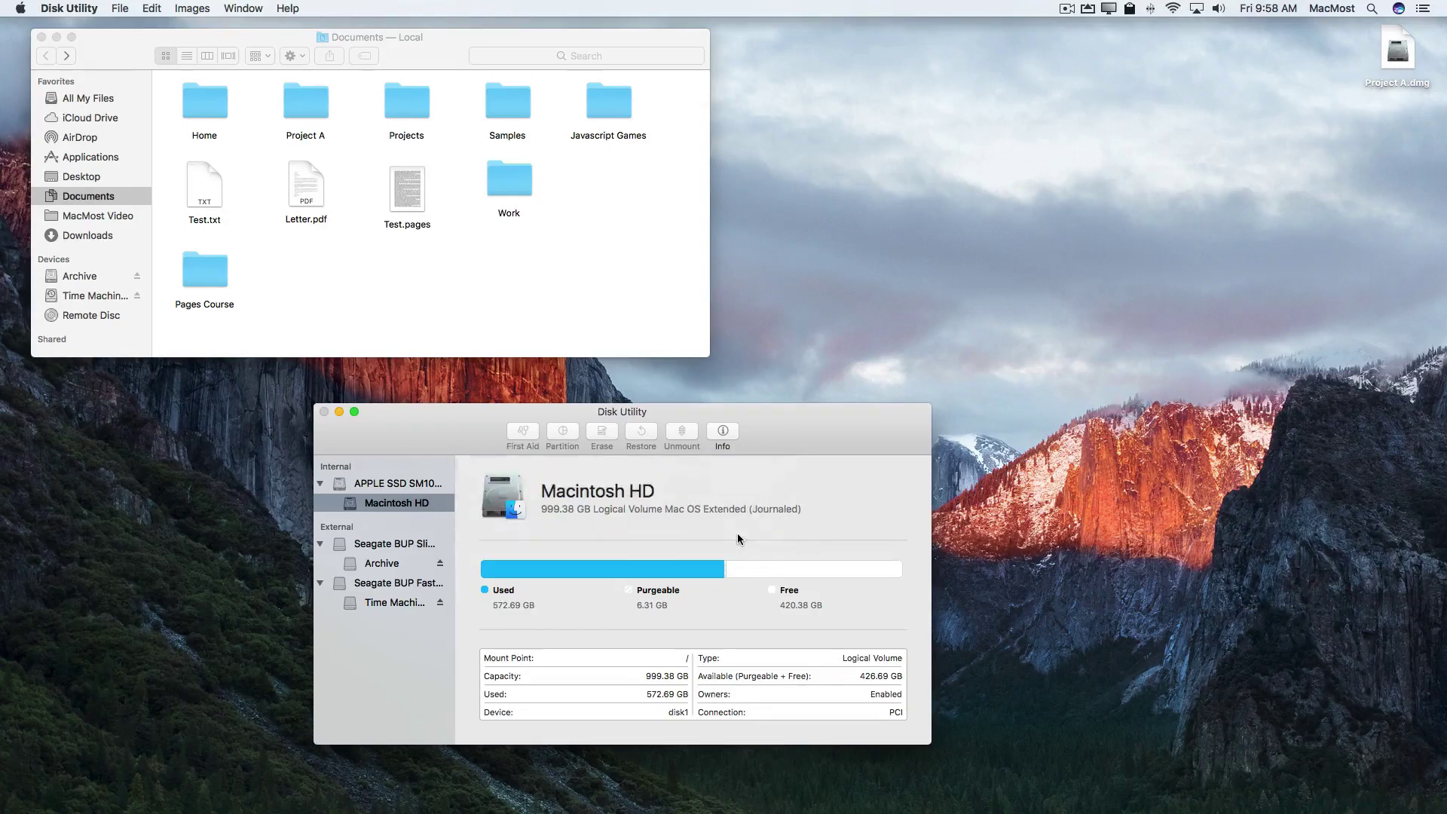
{"action": "left_click", "coordinate": [358, 163]}
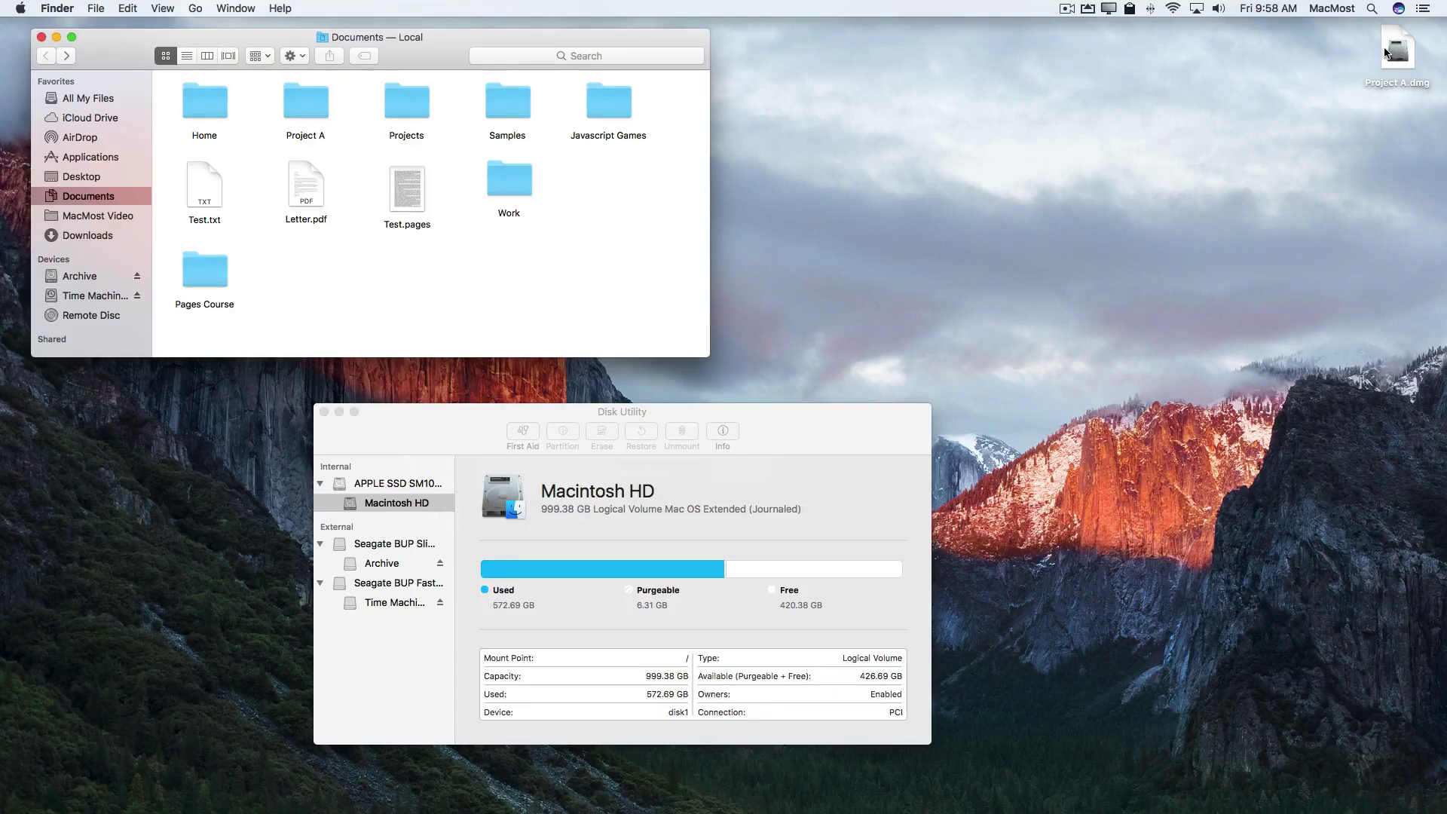
Move Project A.dmg into Documents, mount it, and uncover the Documents window.
{"action": "left_click_drag", "start_coordinate": [1401, 61], "coordinate": [508, 284]}
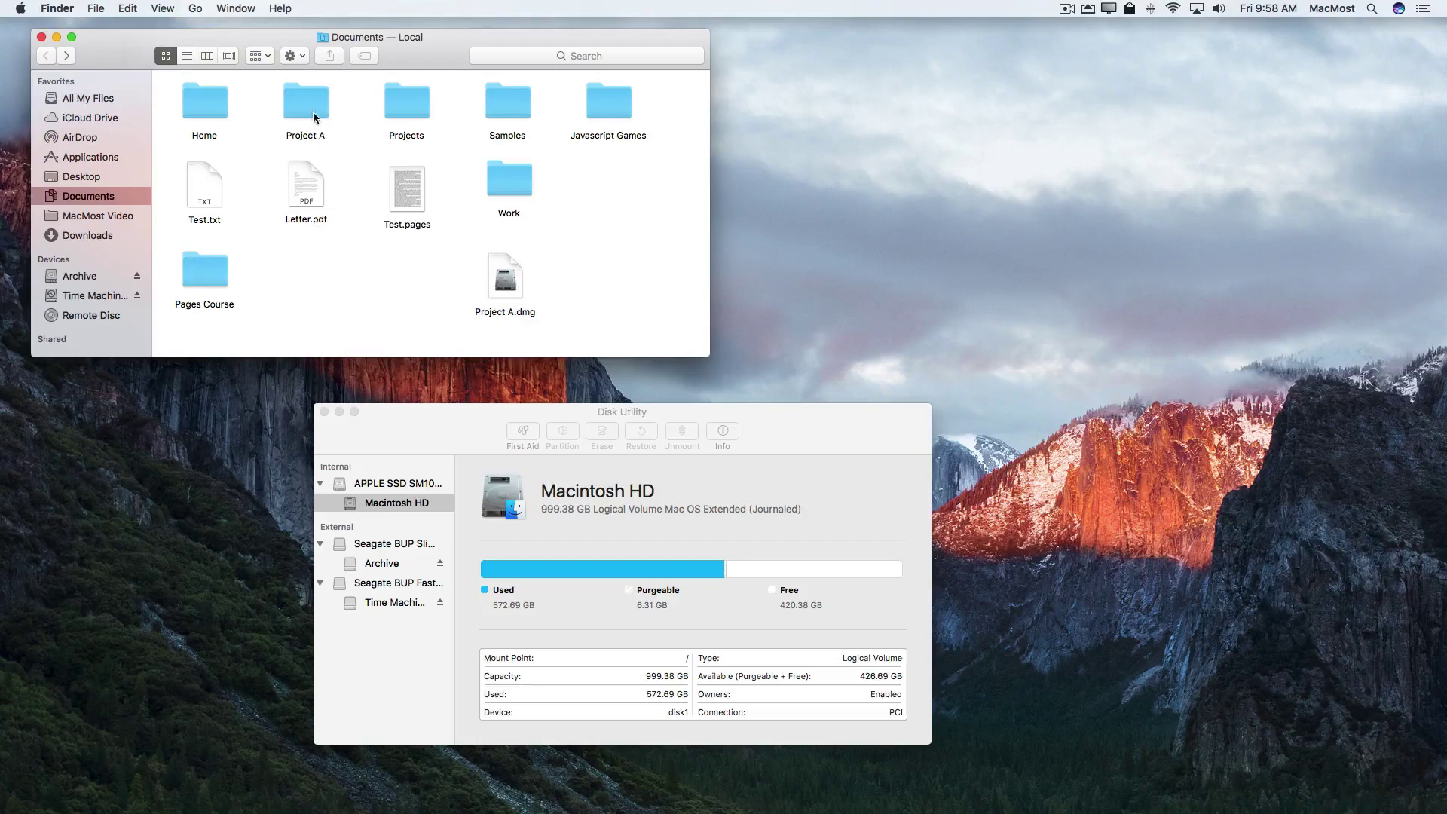
{"action": "left_click", "coordinate": [502, 285]}
{"action": "double_click", "coordinate": [503, 285]}
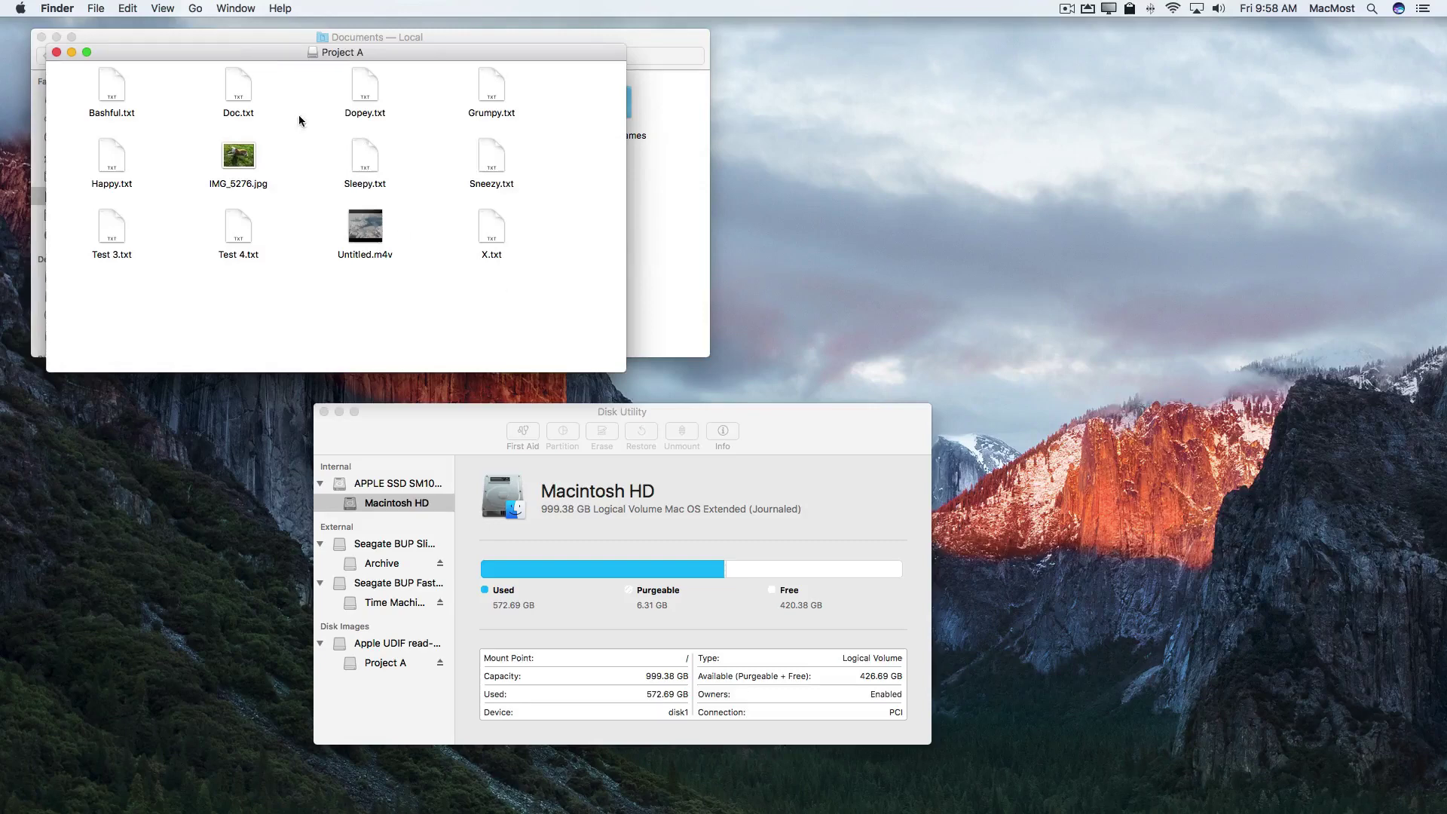
{"action": "left_click_drag", "start_coordinate": [255, 53], "coordinate": [488, 354]}
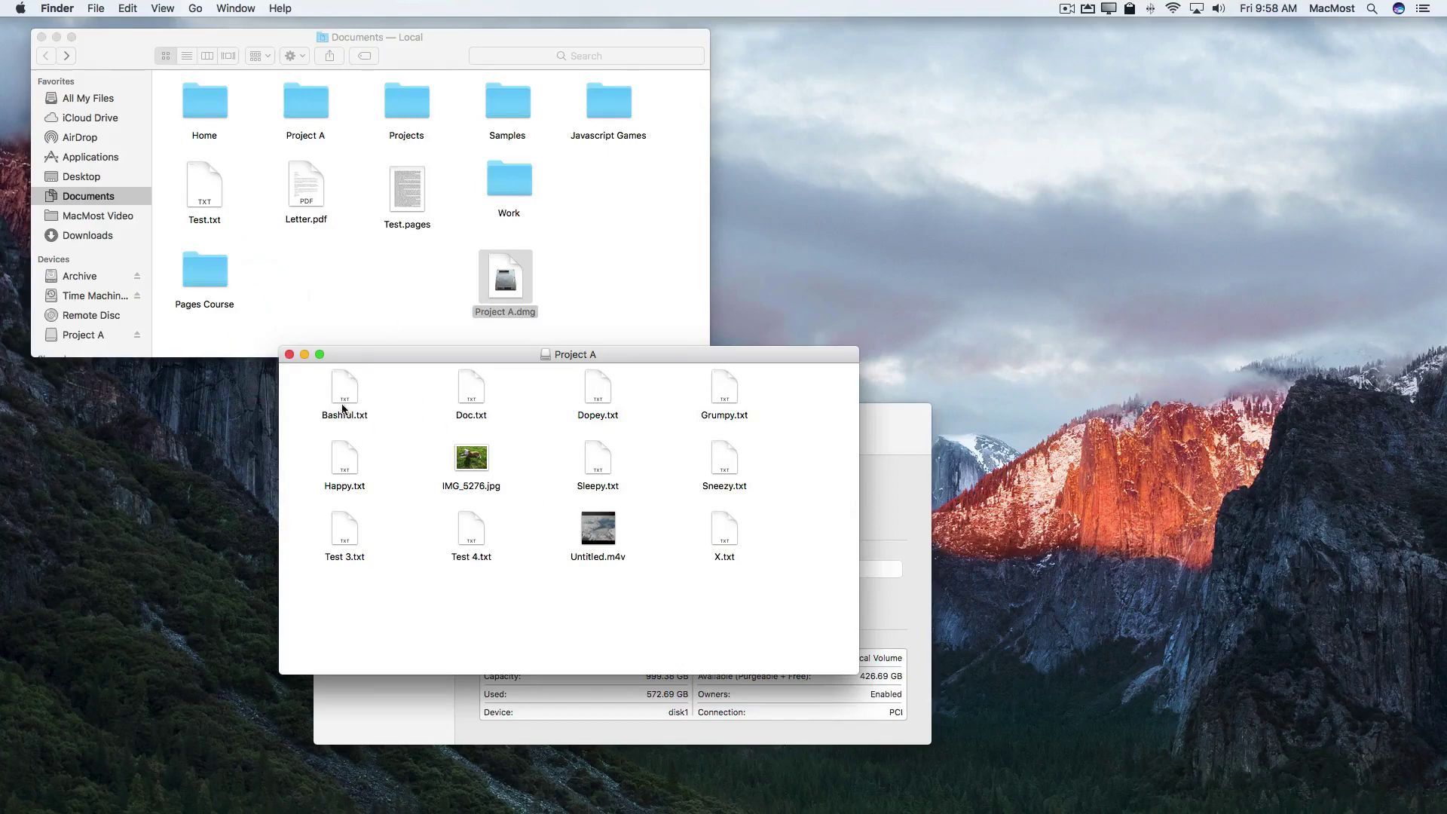
{"action": "left_click", "coordinate": [470, 396]}
{"action": "left_click", "coordinate": [730, 458]}
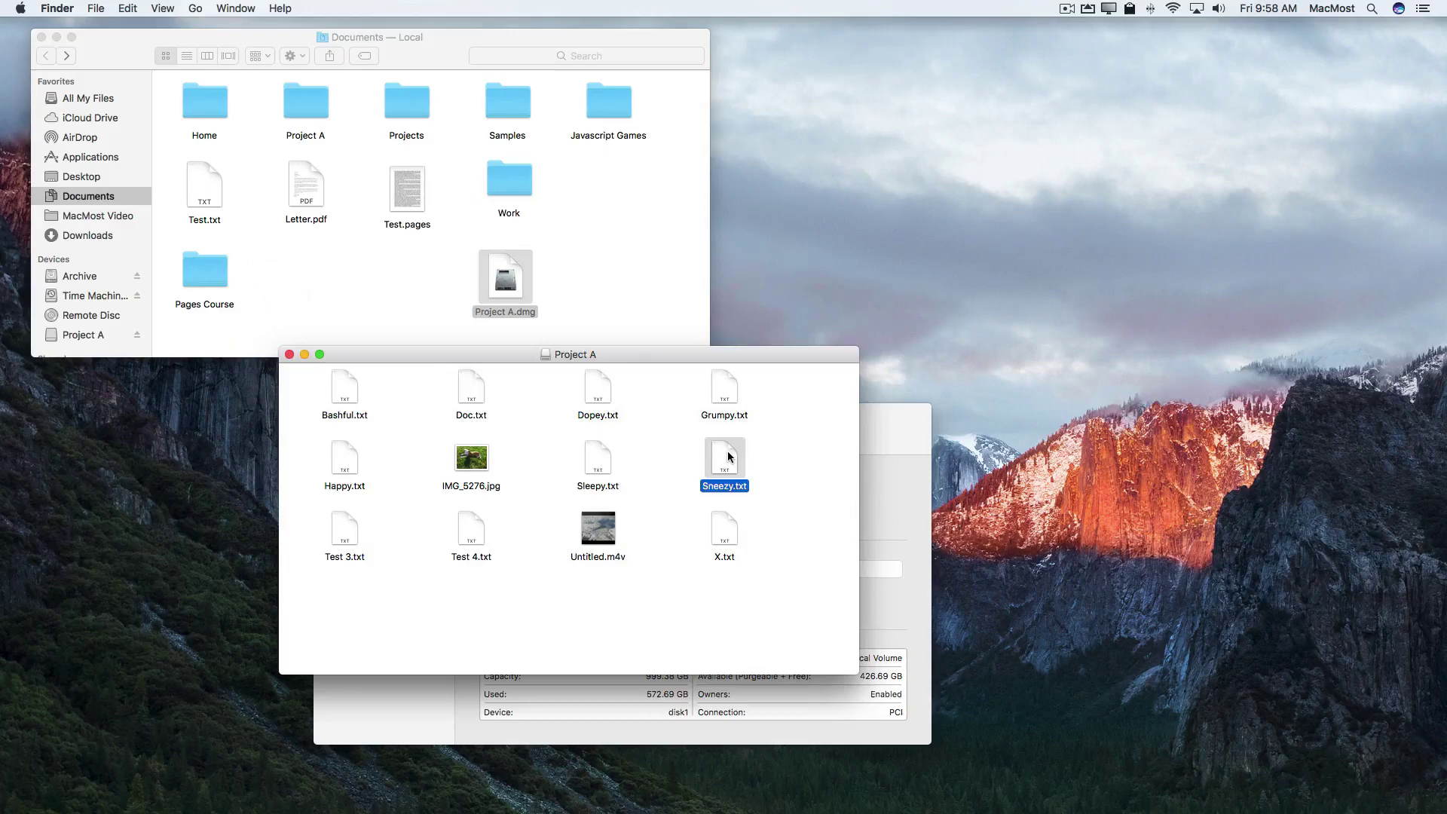
{"action": "double_click", "coordinate": [729, 456]}
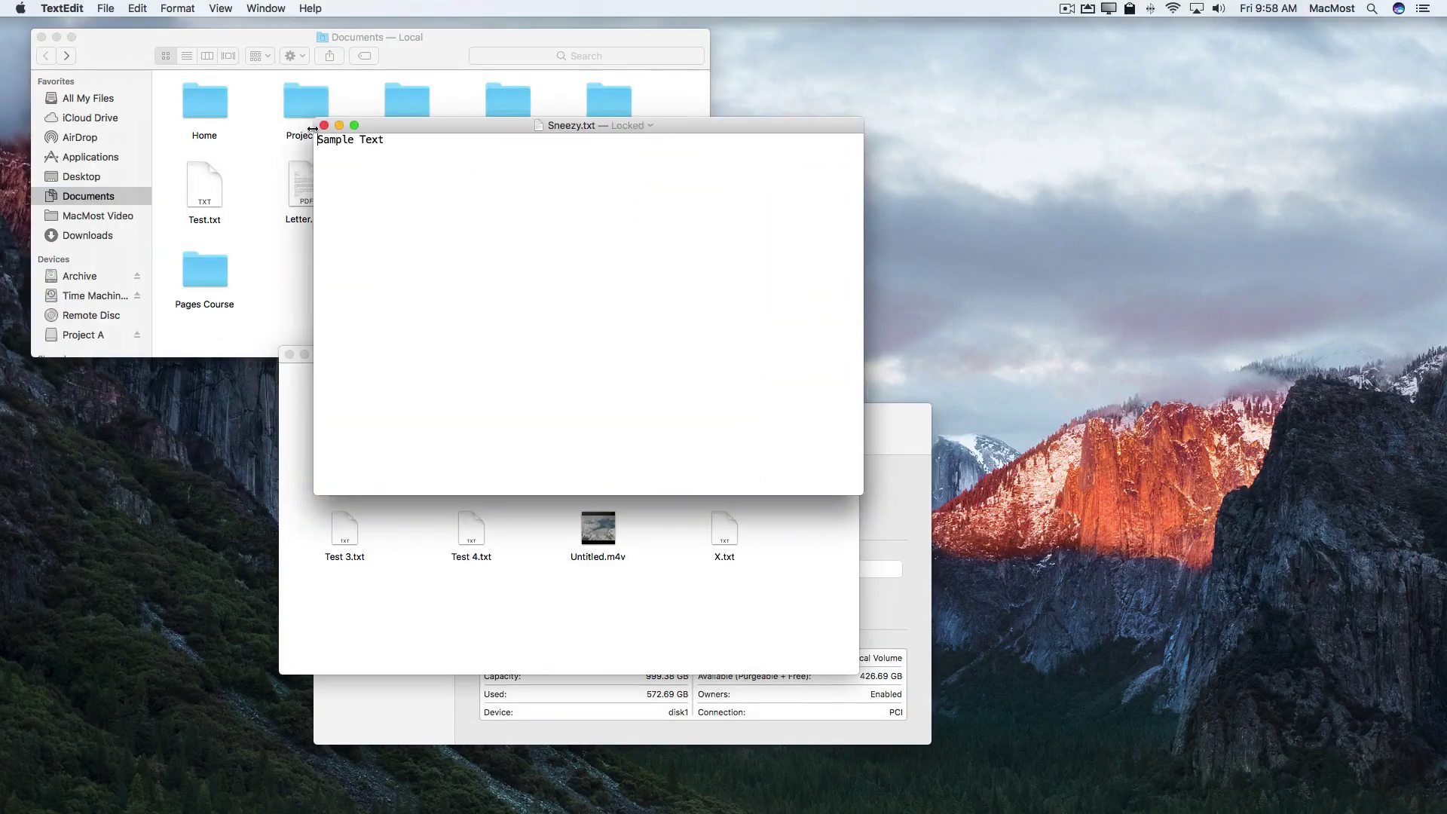
{"action": "left_click", "coordinate": [324, 125]}
{"action": "left_click_drag", "start_coordinate": [707, 480], "coordinate": [837, 389]}
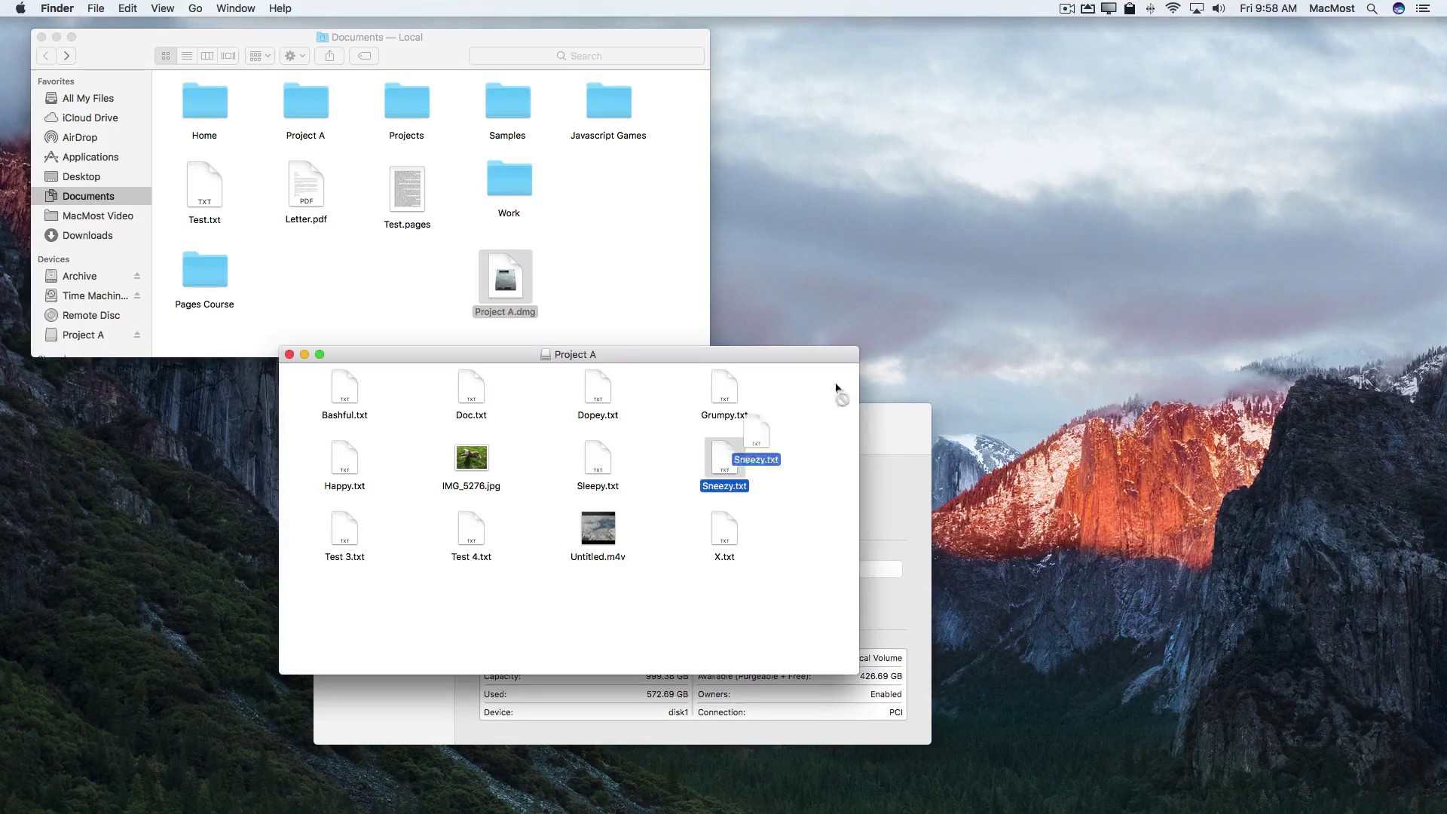
{"action": "left_click", "coordinate": [679, 458]}
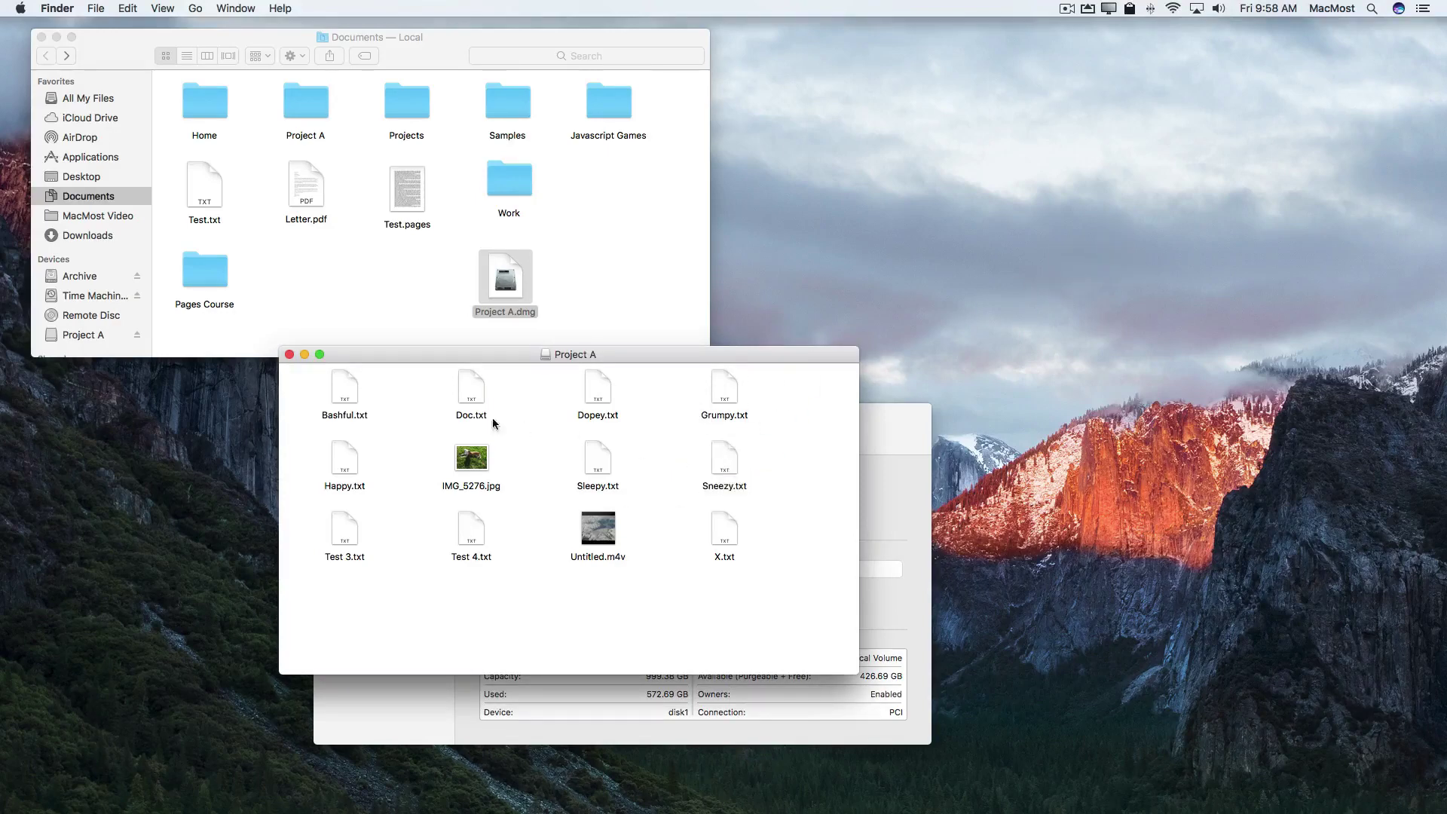
{"action": "left_click_drag", "start_coordinate": [311, 377], "coordinate": [769, 595]}
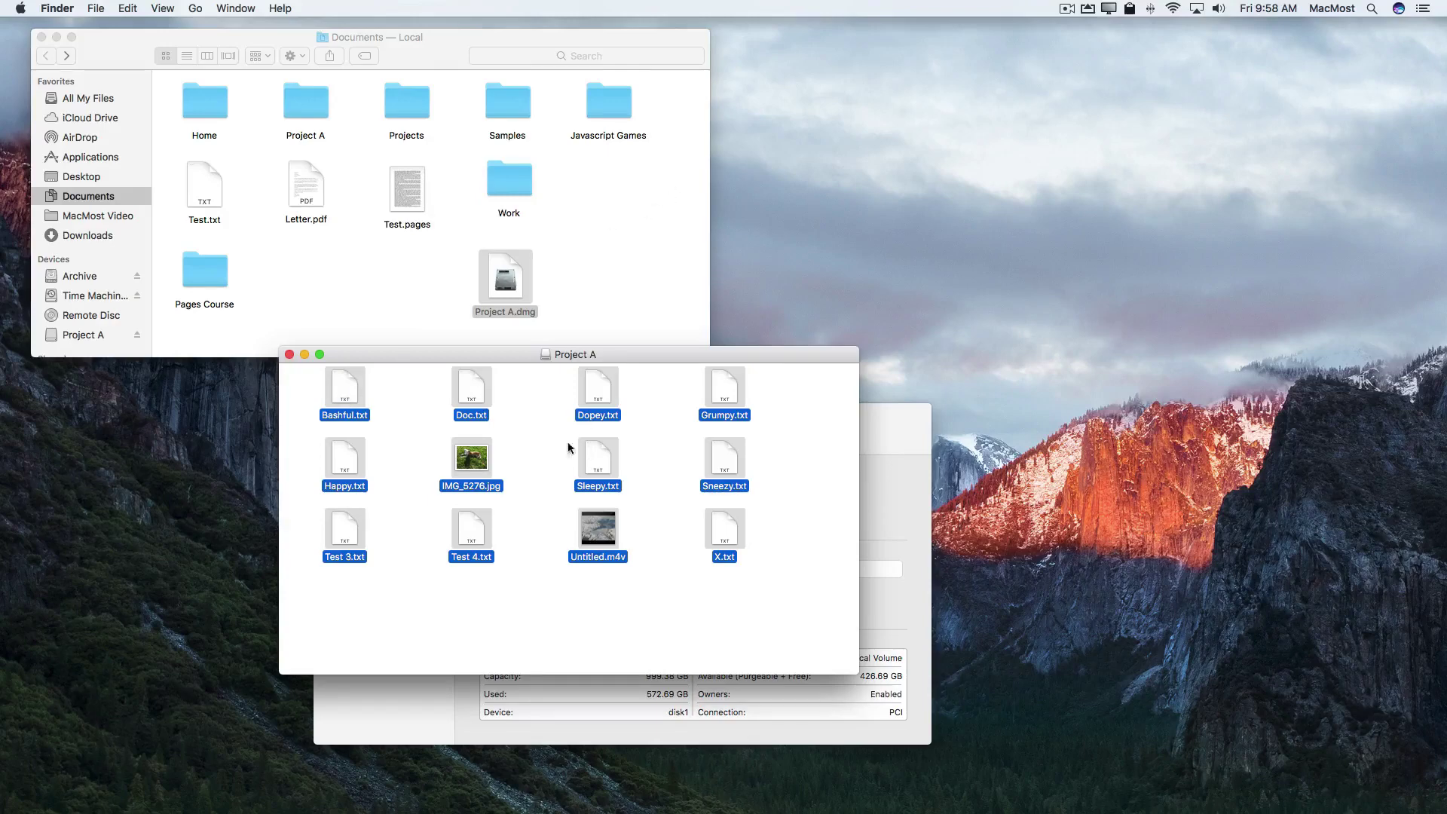
Close the Project A window and eject the mounted Project A volume from the sidebar.
{"action": "left_click", "coordinate": [291, 355]}
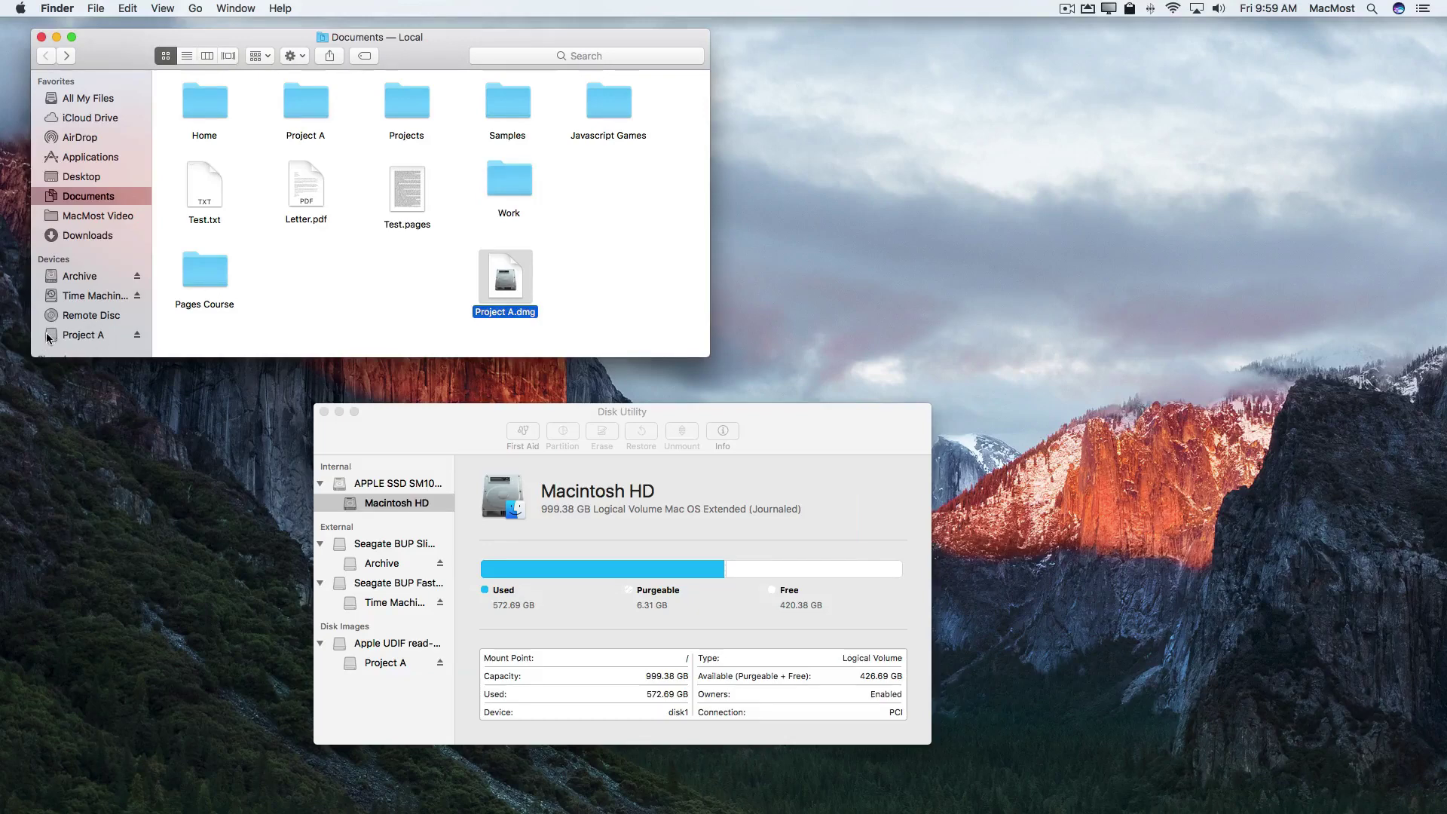
{"action": "left_click", "coordinate": [137, 335]}
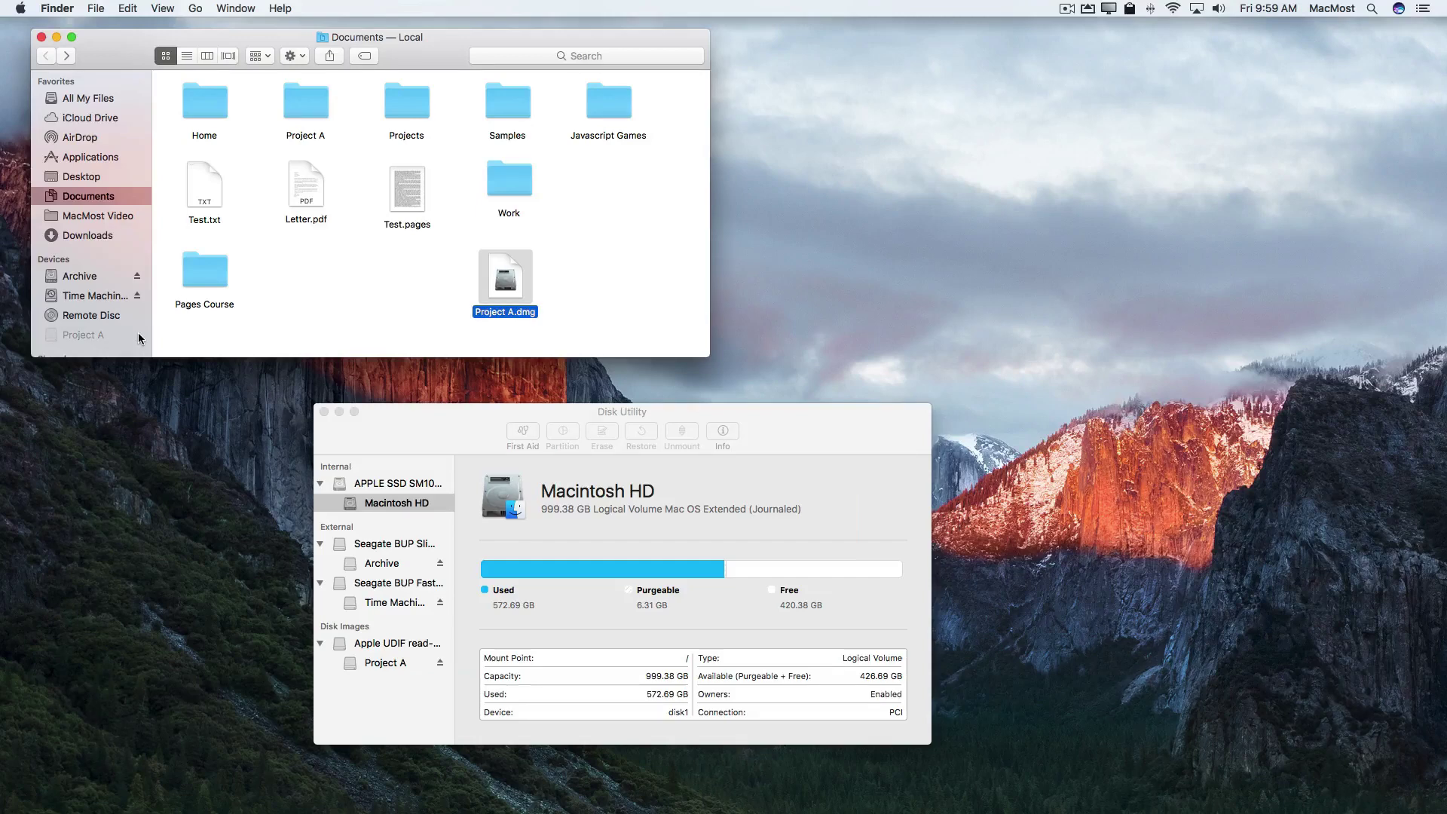